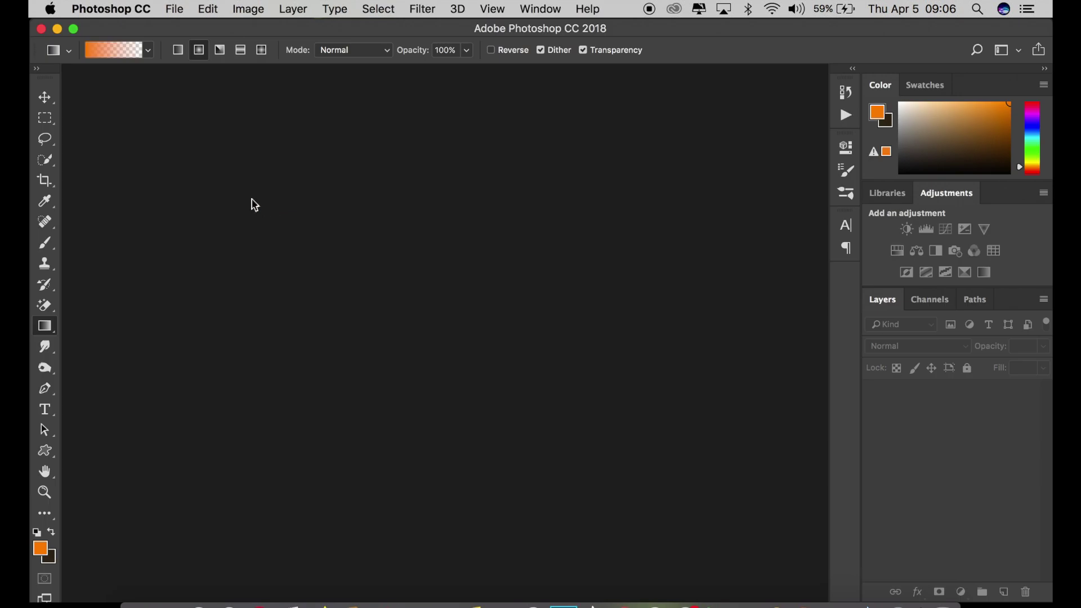
Step: Activate the Move Tool and bring up the File menu
{"action": "left_click", "coordinate": [45, 97]}
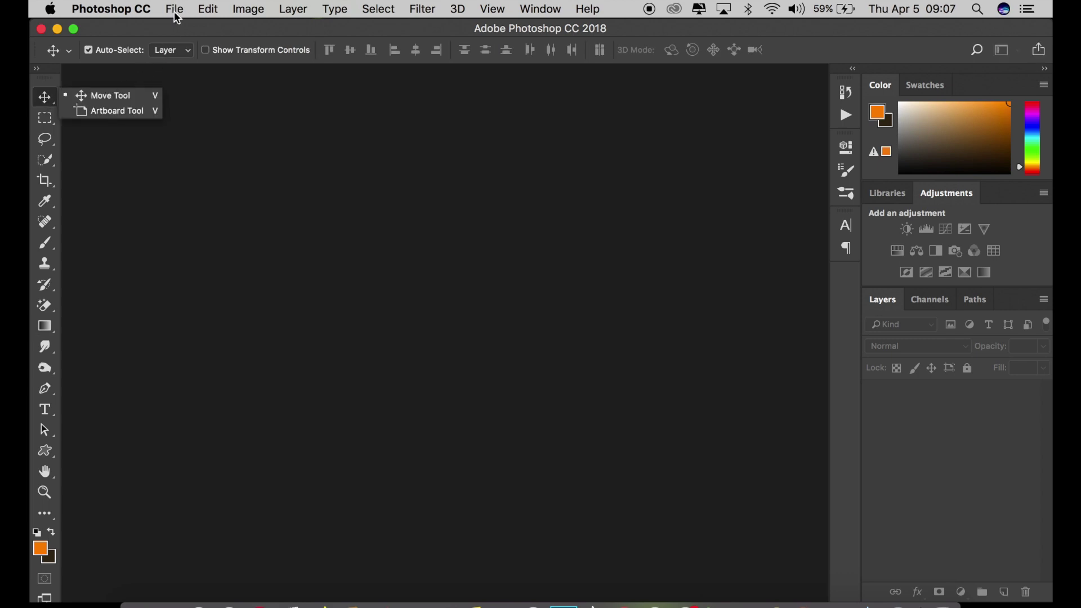
{"action": "left_click", "coordinate": [175, 10]}
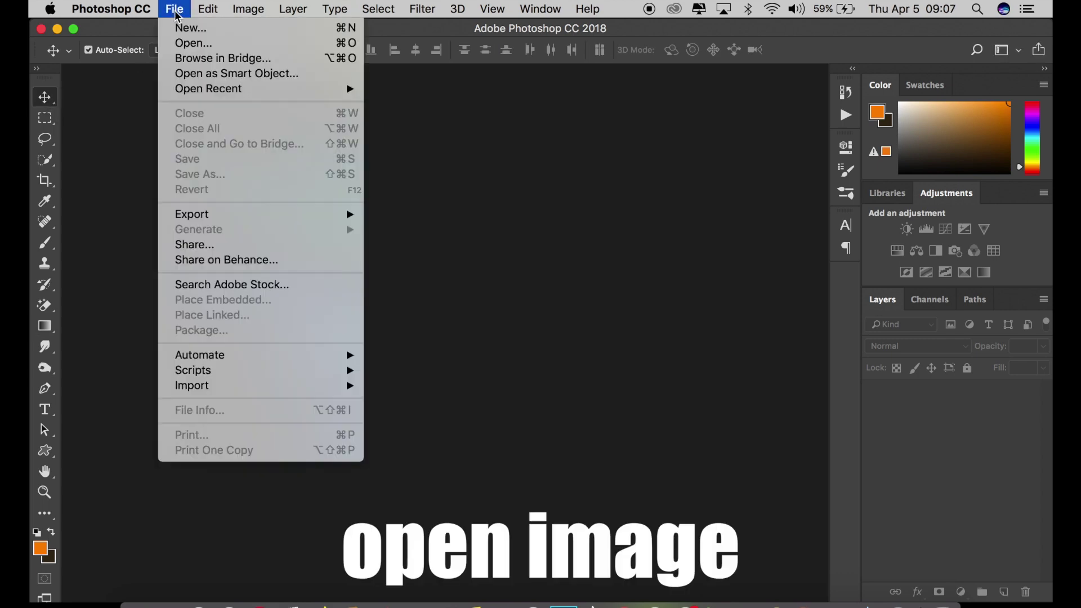
Step: Open the forest photo IMG_0119.jpg and show the new adjustment layer choices
{"action": "left_click", "coordinate": [187, 44]}
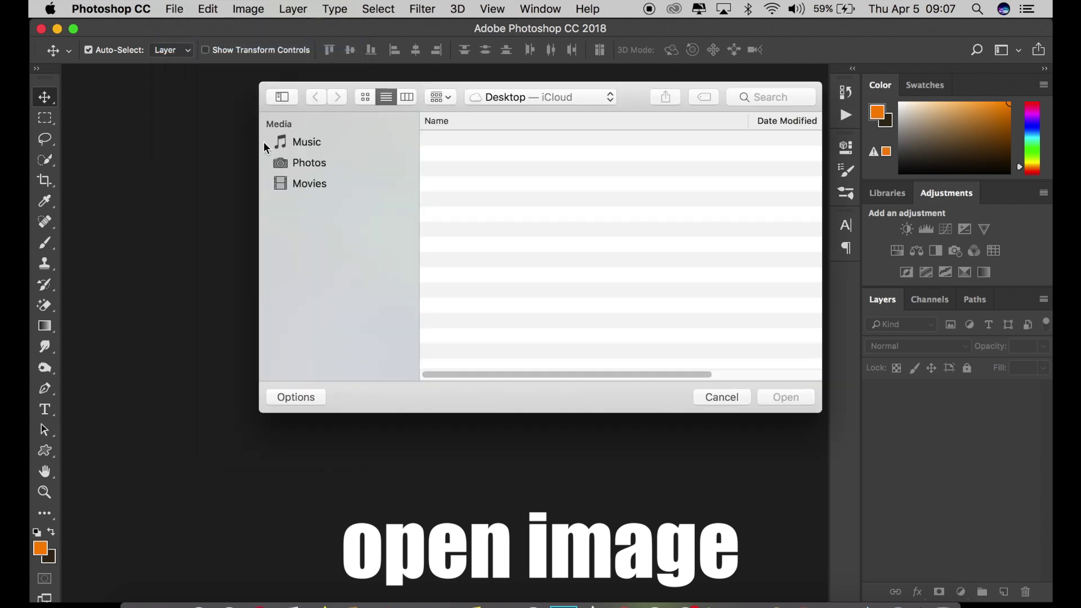
{"action": "left_click", "coordinate": [485, 140]}
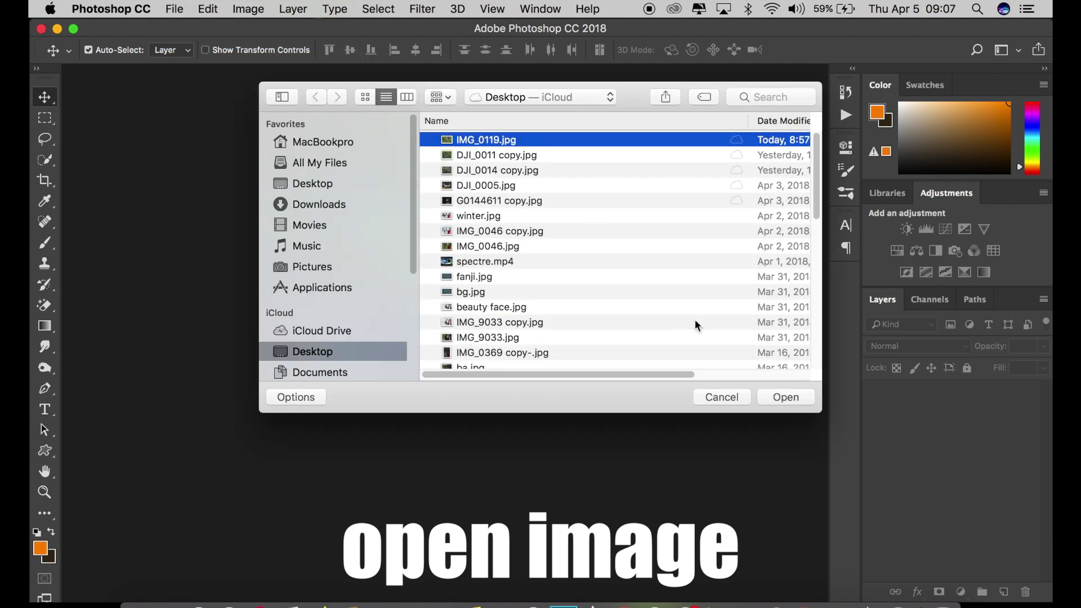
{"action": "left_click", "coordinate": [783, 402]}
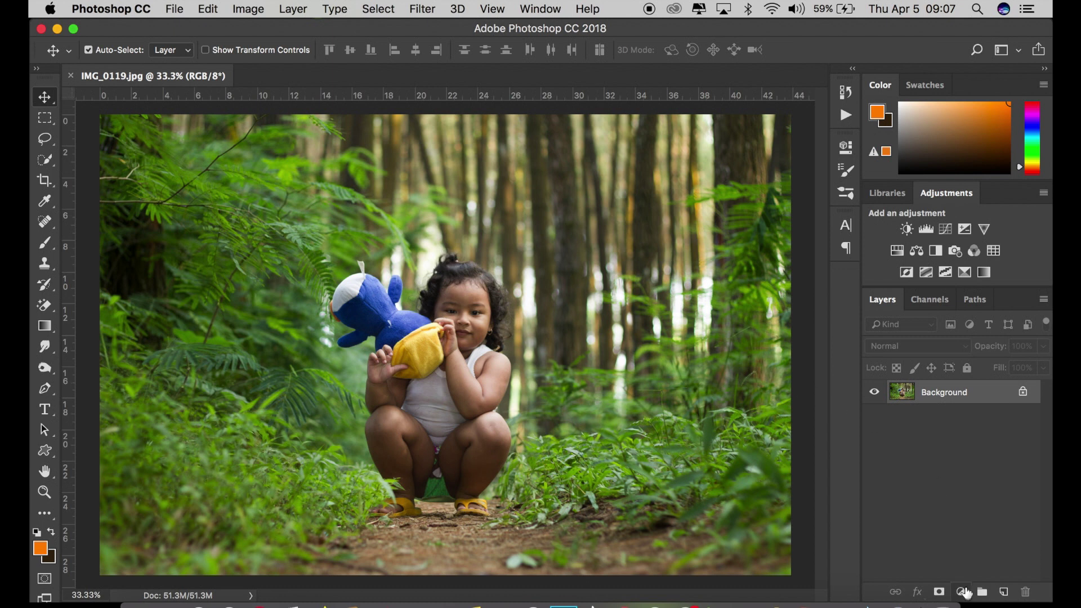
{"action": "left_click", "coordinate": [961, 592]}
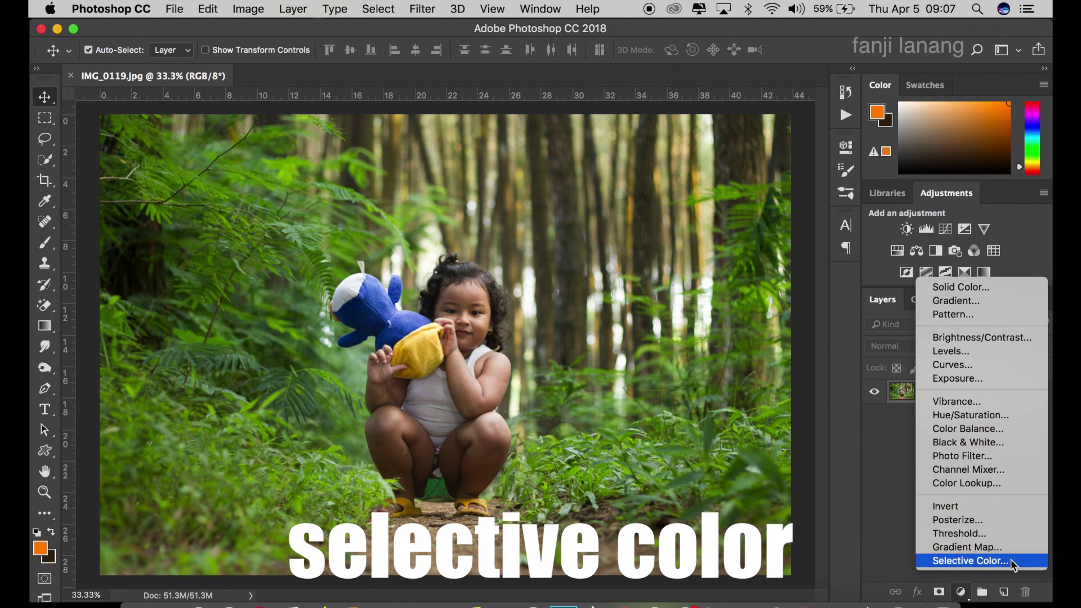
Step: Add a Selective Color adjustment layer with the Reds' Black at -50
{"action": "left_click", "coordinate": [990, 561]}
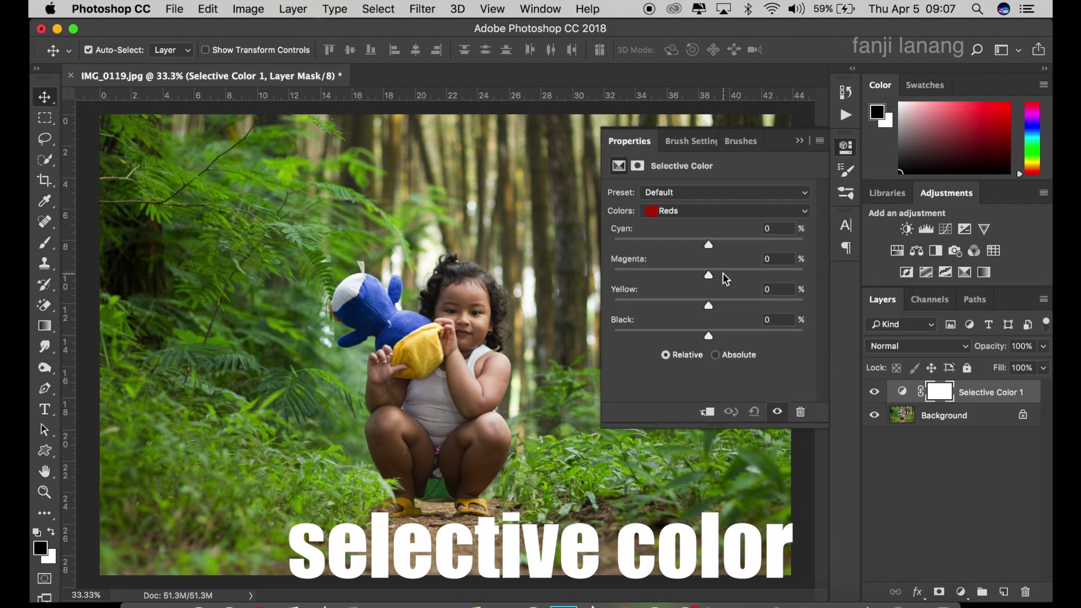
{"action": "mouse_move", "coordinate": [708, 335]}
{"action": "left_mouse_down"}
{"action": "mouse_move", "coordinate": [626, 360]}
{"action": "mouse_move", "coordinate": [661, 363]}
{"action": "left_mouse_up"}
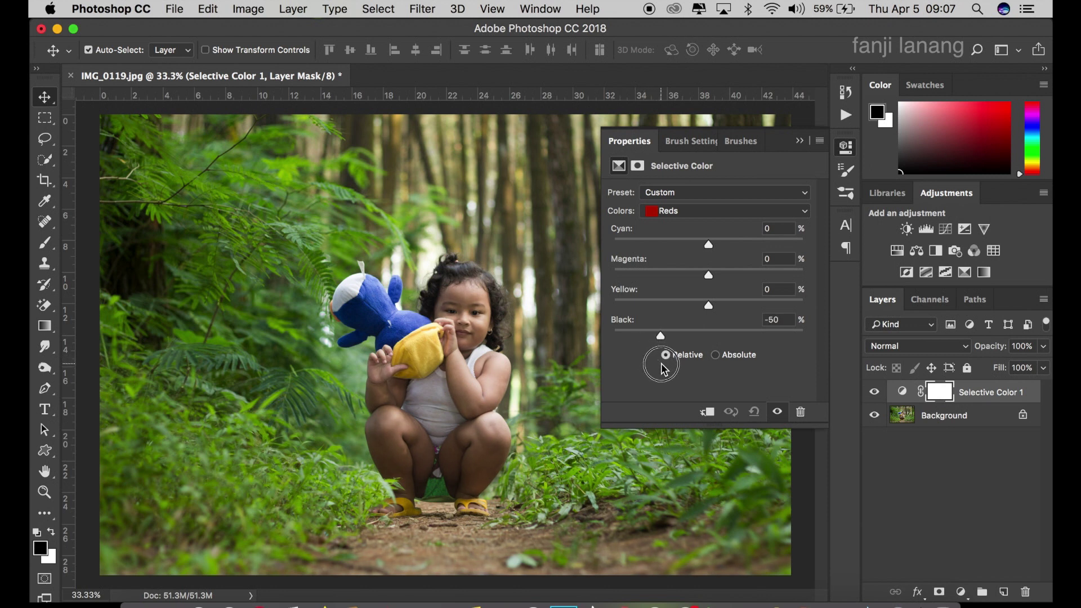
{"action": "left_click", "coordinate": [779, 320]}
{"action": "left_click", "coordinate": [760, 211]}
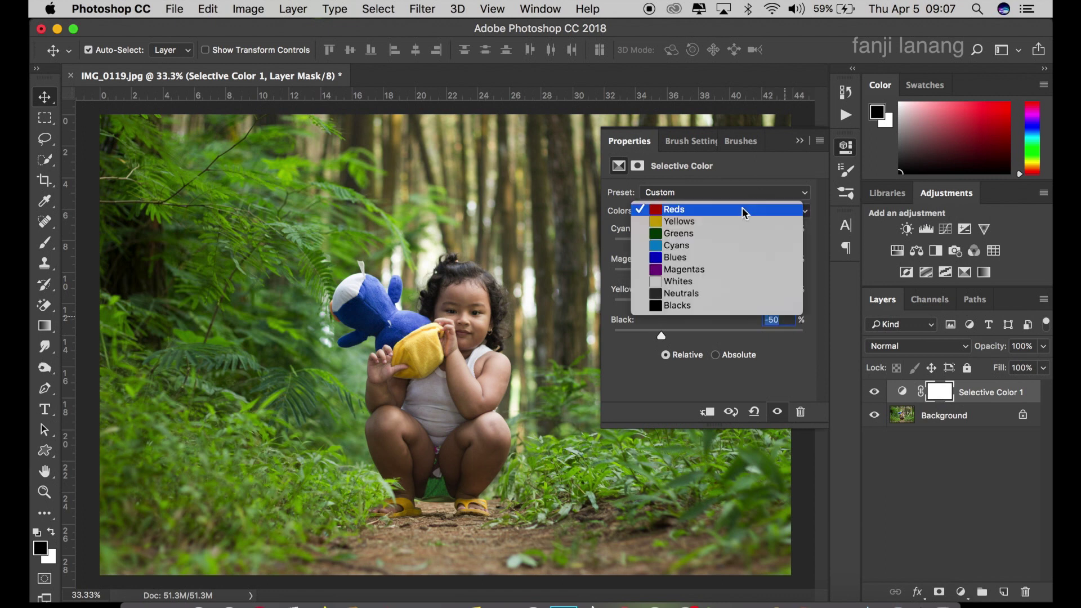
Step: Set the Yellows range to Cyan -60, Magenta +30 and Yellow -50
{"action": "left_click", "coordinate": [718, 222]}
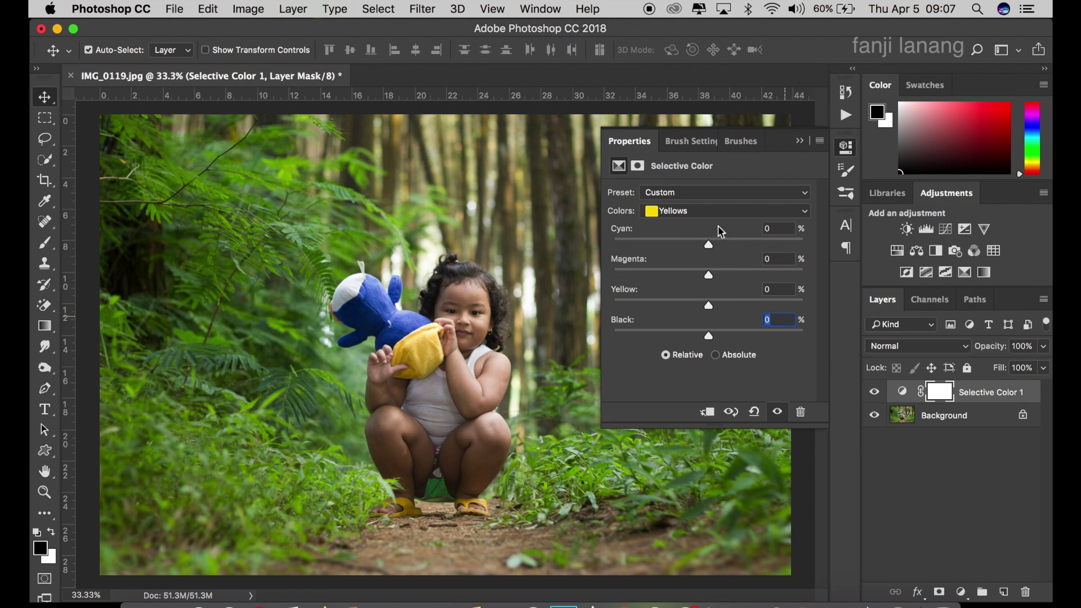
{"action": "left_click", "coordinate": [679, 304]}
{"action": "left_click_drag", "start_coordinate": [679, 303], "coordinate": [664, 310]}
{"action": "left_click_drag", "start_coordinate": [709, 245], "coordinate": [648, 246]}
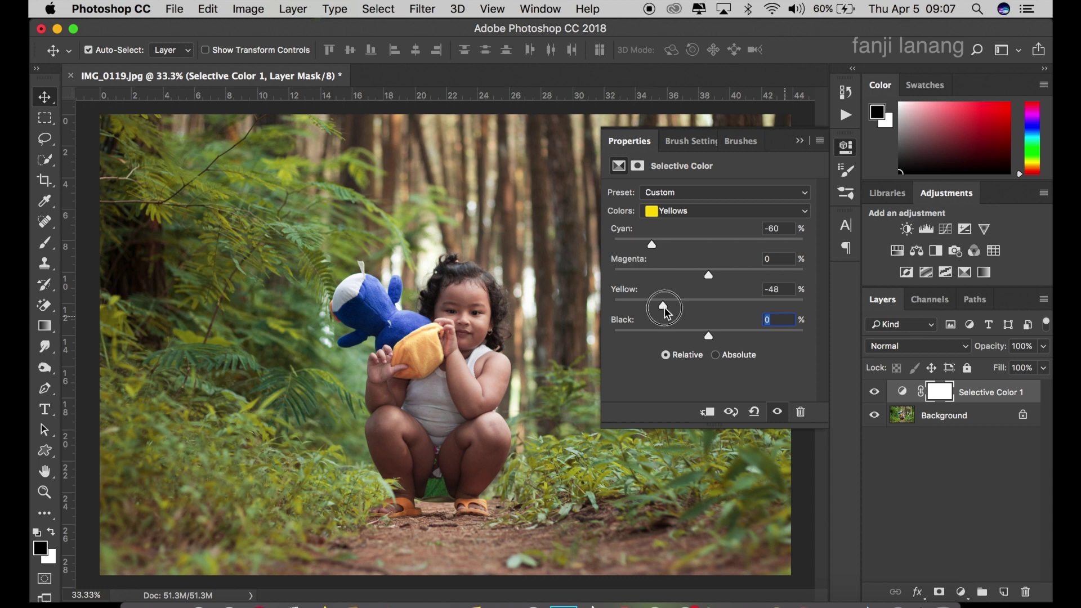
{"action": "left_click_drag", "start_coordinate": [665, 307], "coordinate": [661, 311]}
{"action": "mouse_move", "coordinate": [711, 276]}
{"action": "left_mouse_down"}
{"action": "mouse_move", "coordinate": [796, 272]}
{"action": "mouse_move", "coordinate": [739, 293]}
{"action": "left_mouse_up"}
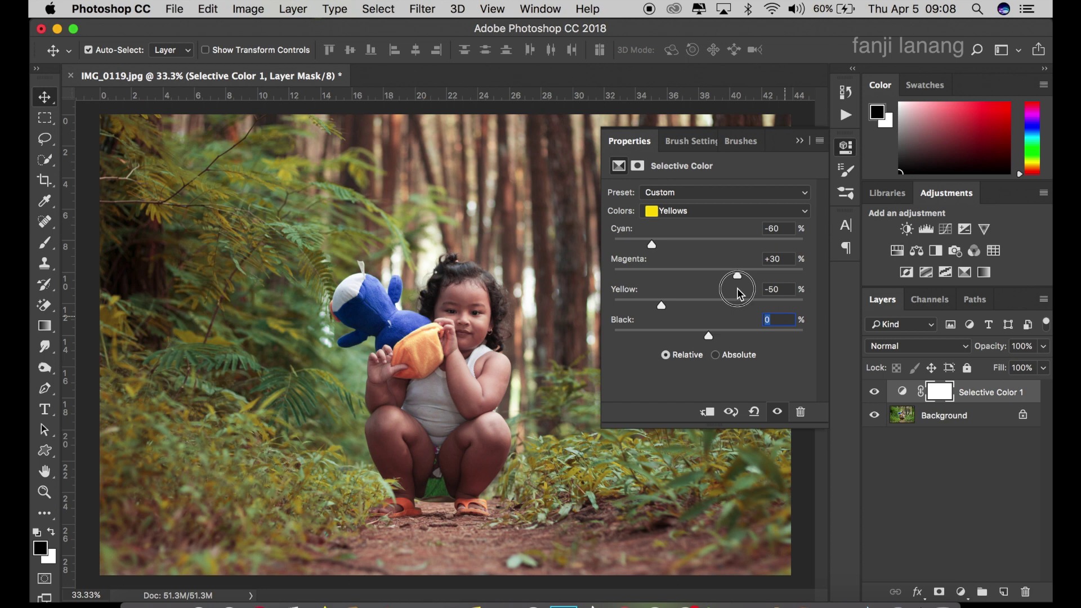
{"action": "left_click", "coordinate": [786, 259]}
{"action": "left_click", "coordinate": [712, 213]}
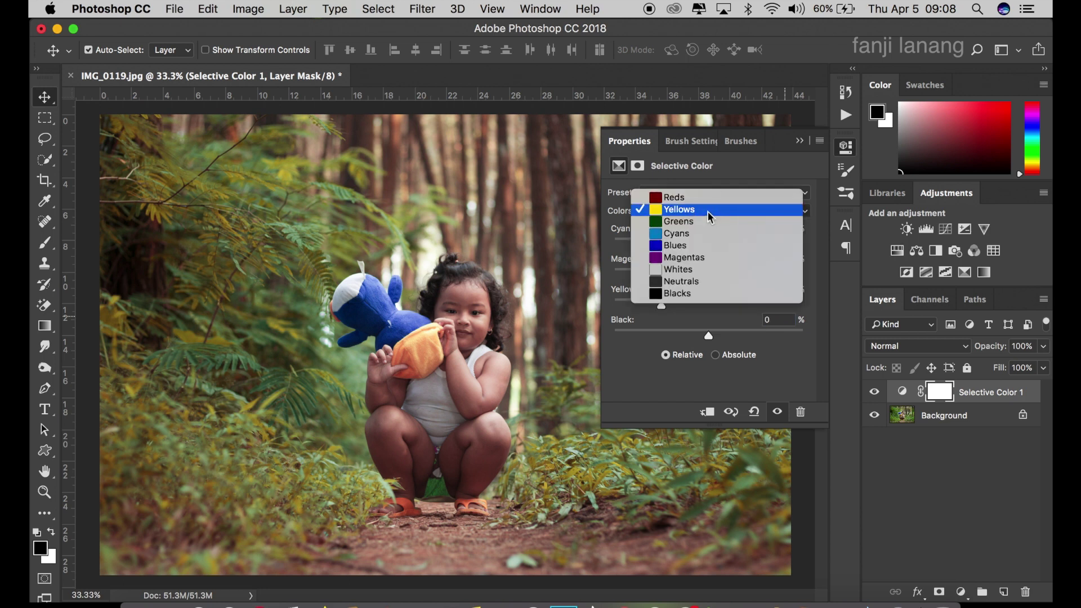
Step: Push the Greens to Cyan -66, Magenta +100 and Yellow -100 for orange-red foliage
{"action": "left_click", "coordinate": [689, 224]}
{"action": "left_click_drag", "start_coordinate": [708, 244], "coordinate": [601, 260]}
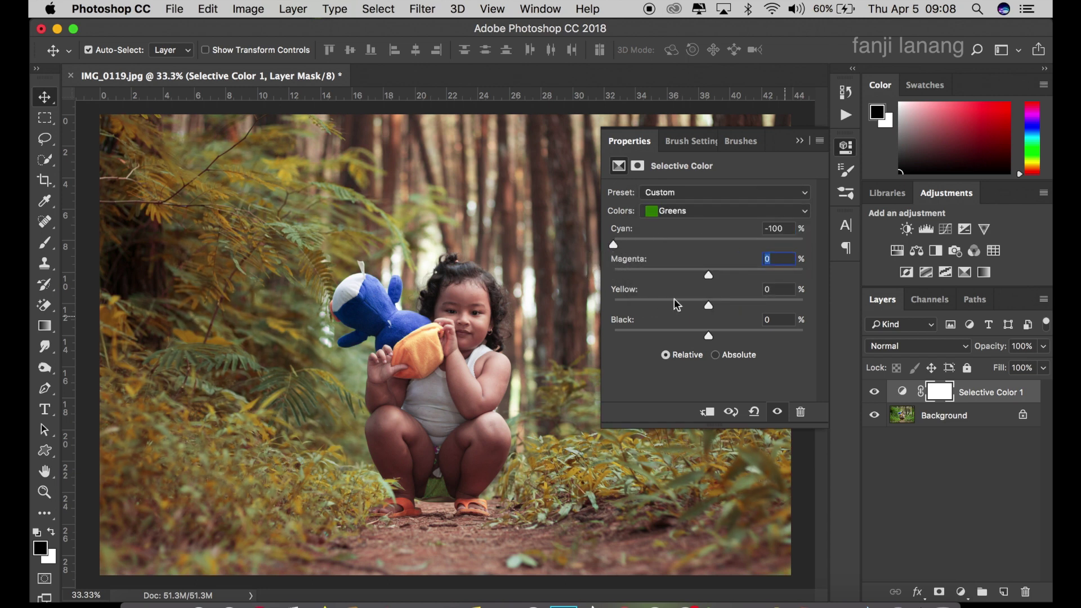
{"action": "left_click_drag", "start_coordinate": [709, 305], "coordinate": [597, 324]}
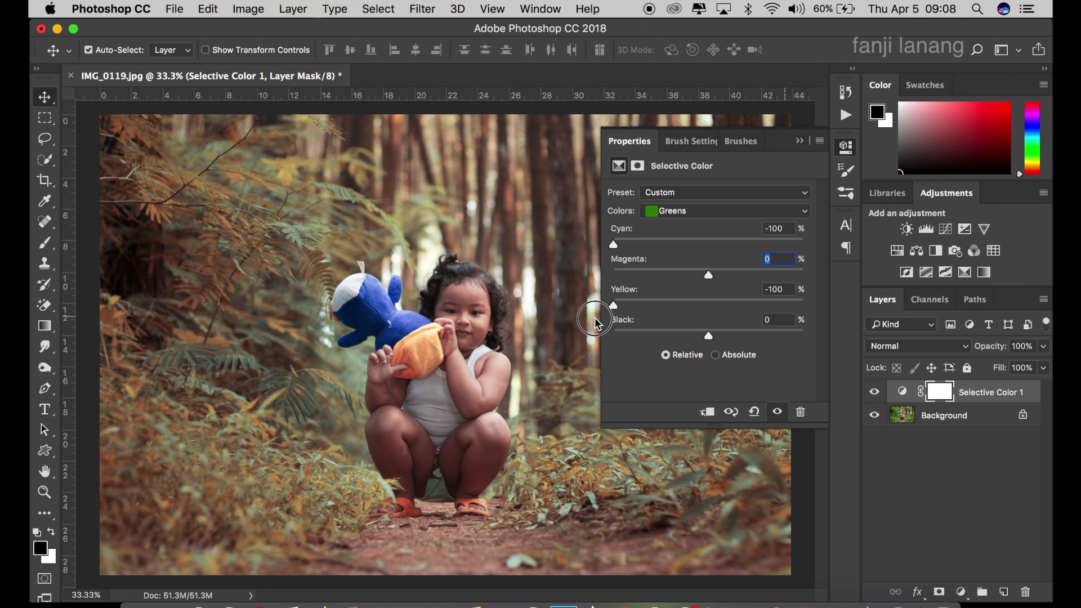
{"action": "left_click_drag", "start_coordinate": [708, 275], "coordinate": [822, 262]}
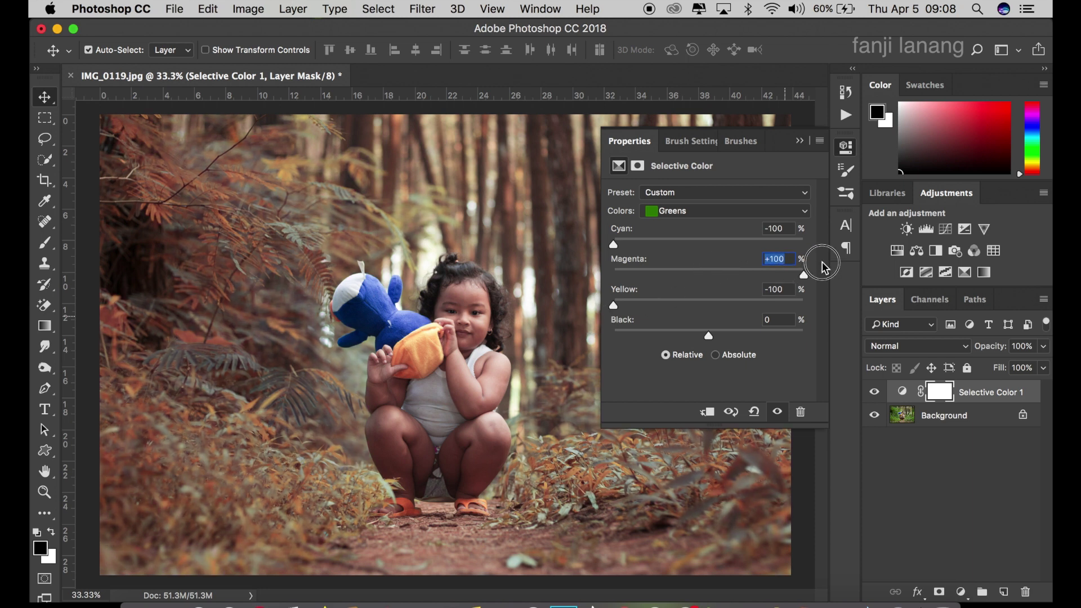
{"action": "mouse_move", "coordinate": [658, 307]}
{"action": "left_mouse_down"}
{"action": "mouse_move", "coordinate": [835, 296]}
{"action": "mouse_move", "coordinate": [528, 315]}
{"action": "left_mouse_up"}
{"action": "left_click_drag", "start_coordinate": [615, 248], "coordinate": [658, 248]}
{"action": "left_click_drag", "start_coordinate": [658, 247], "coordinate": [645, 260]}
{"action": "left_click", "coordinate": [565, 318]}
{"action": "left_click_drag", "start_coordinate": [632, 246], "coordinate": [644, 247]}
{"action": "left_click", "coordinate": [682, 211]}
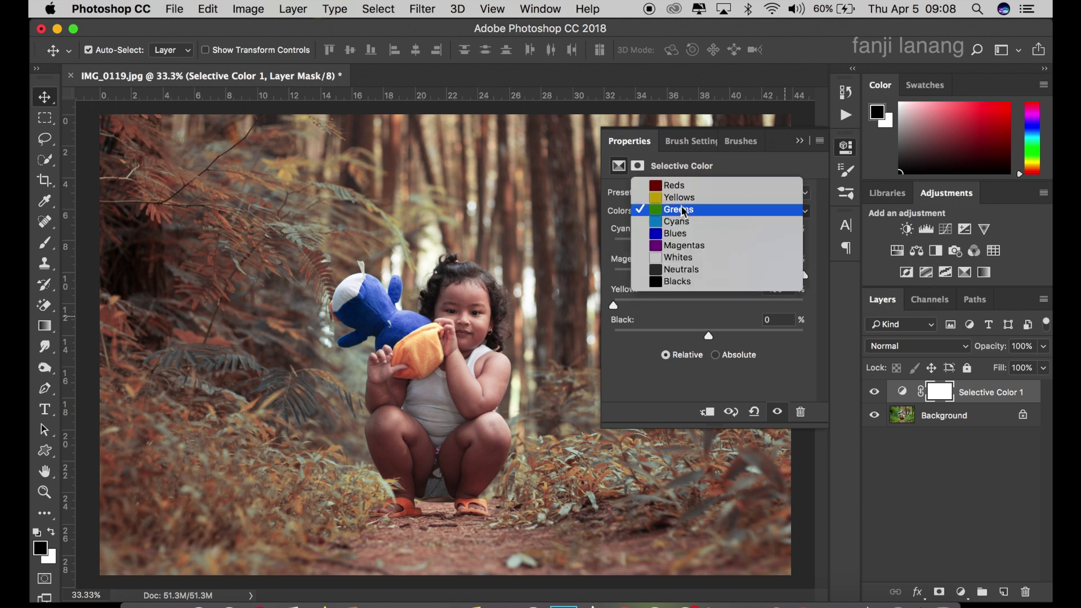
Step: Fine-tune the Yellows to Cyan -60, Magenta +26 and Yellow -54 for a softer orange
{"action": "left_click", "coordinate": [692, 198]}
{"action": "left_click", "coordinate": [568, 313]}
{"action": "left_click_drag", "start_coordinate": [614, 305], "coordinate": [642, 321]}
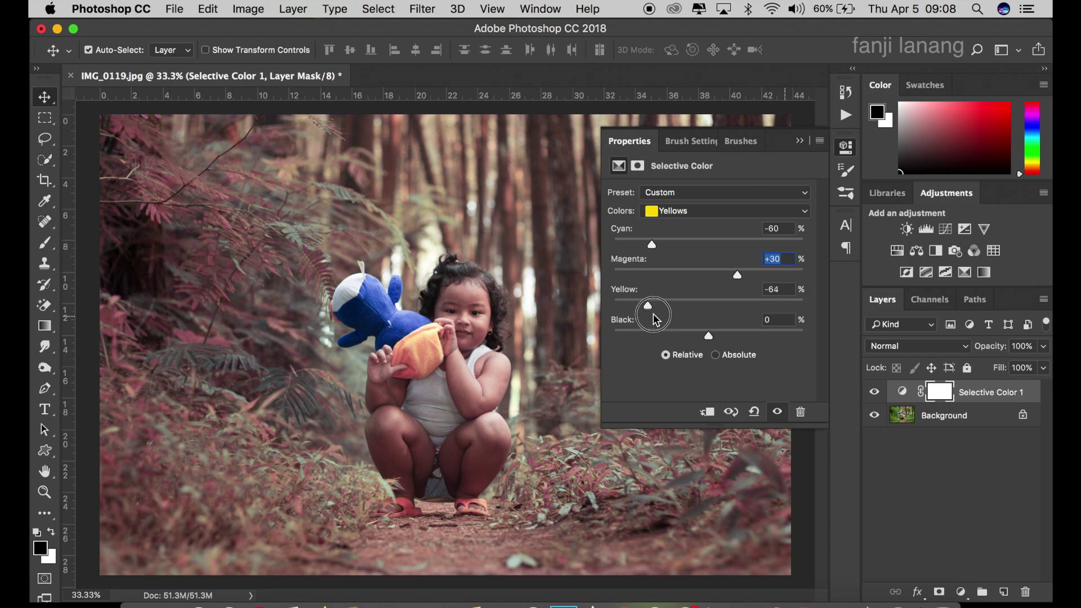
{"action": "mouse_move", "coordinate": [737, 275]}
{"action": "left_mouse_down"}
{"action": "mouse_move", "coordinate": [832, 280]}
{"action": "mouse_move", "coordinate": [732, 304]}
{"action": "left_mouse_up"}
{"action": "key", "text": "Up"}
{"action": "key", "text": "Up"}
{"action": "key", "text": "Up"}
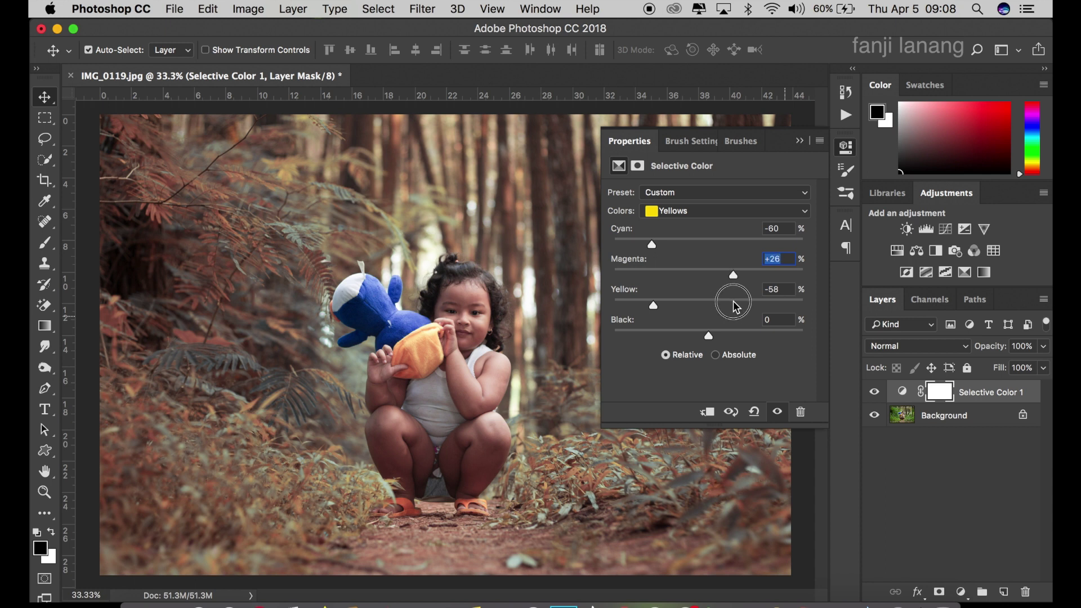
{"action": "left_click_drag", "start_coordinate": [653, 305], "coordinate": [677, 304]}
{"action": "mouse_move", "coordinate": [651, 246]}
{"action": "left_mouse_down"}
{"action": "mouse_move", "coordinate": [607, 251]}
{"action": "mouse_move", "coordinate": [653, 254]}
{"action": "left_mouse_up"}
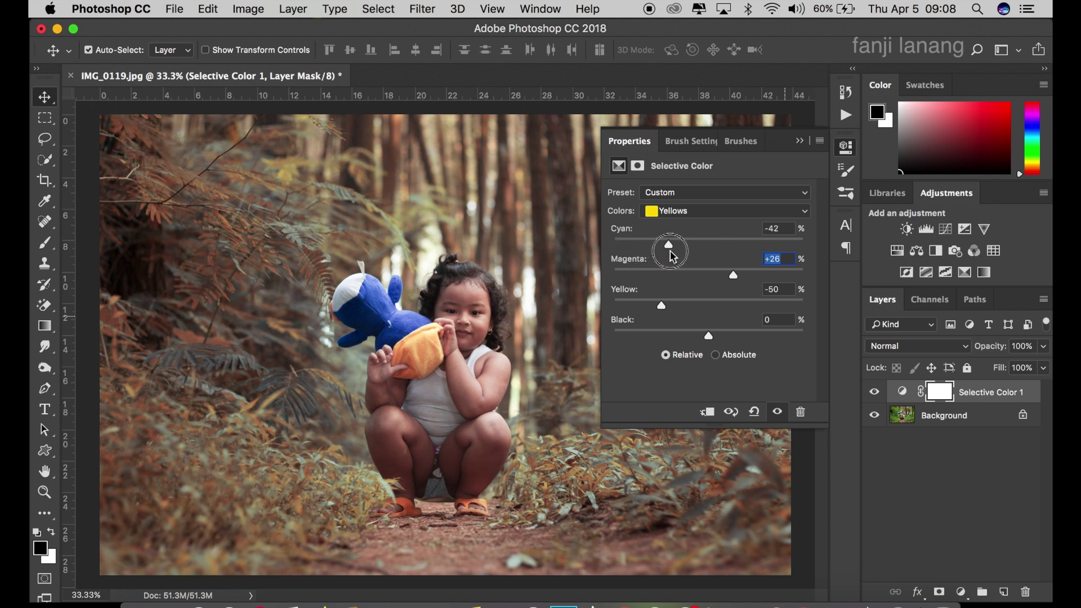
{"action": "left_click_drag", "start_coordinate": [670, 255], "coordinate": [661, 259]}
{"action": "mouse_move", "coordinate": [657, 311]}
{"action": "left_mouse_down"}
{"action": "mouse_move", "coordinate": [608, 315]}
{"action": "mouse_move", "coordinate": [656, 307]}
{"action": "left_mouse_up"}
{"action": "mouse_move", "coordinate": [649, 246]}
{"action": "left_mouse_down"}
{"action": "mouse_move", "coordinate": [628, 262]}
{"action": "mouse_move", "coordinate": [652, 259]}
{"action": "left_mouse_up"}
{"action": "left_click_drag", "start_coordinate": [657, 306], "coordinate": [658, 306]}
Step: Lower the Greens' Black to about -37 to brighten the foliage
{"action": "left_click", "coordinate": [709, 211]}
{"action": "left_click", "coordinate": [711, 222]}
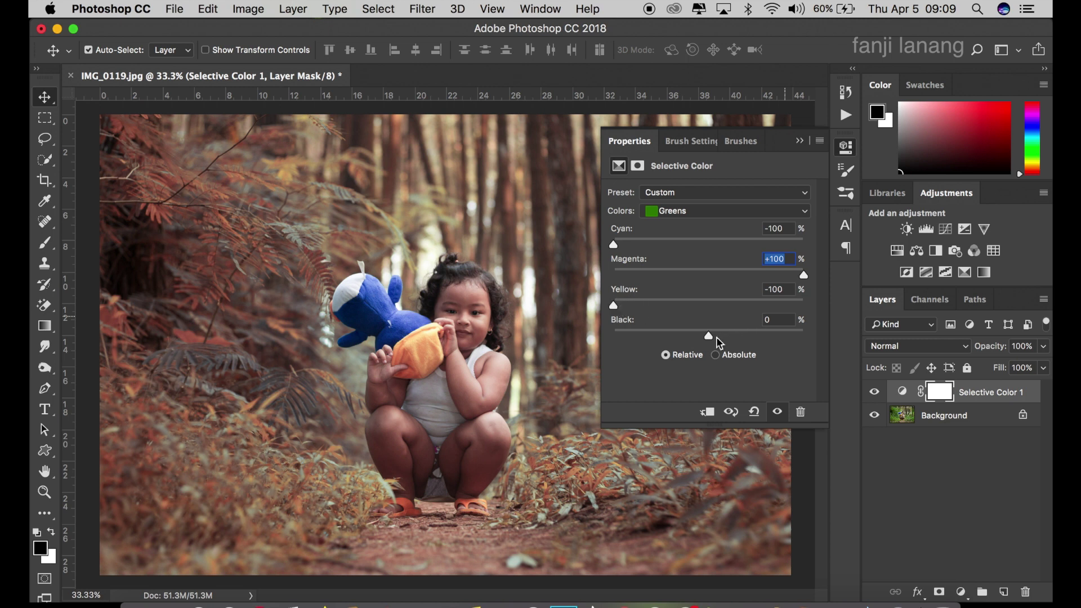
{"action": "mouse_move", "coordinate": [755, 336]}
{"action": "left_mouse_down"}
{"action": "mouse_move", "coordinate": [595, 349]}
{"action": "mouse_move", "coordinate": [683, 353]}
{"action": "mouse_move", "coordinate": [673, 355]}
{"action": "left_mouse_up"}
Step: Reset the Yellows' Black to 0 and give the Neutrals a slight -5 yellow
{"action": "left_click", "coordinate": [676, 210]}
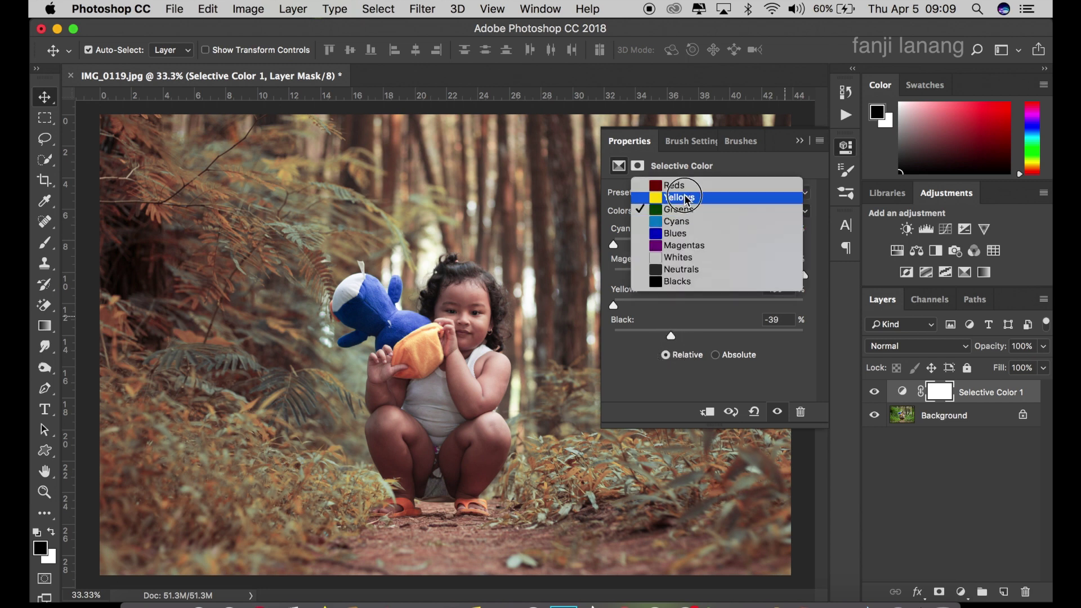
{"action": "left_click", "coordinate": [687, 199]}
{"action": "mouse_move", "coordinate": [707, 336]}
{"action": "left_mouse_down"}
{"action": "mouse_move", "coordinate": [673, 332]}
{"action": "mouse_move", "coordinate": [713, 345]}
{"action": "left_mouse_up"}
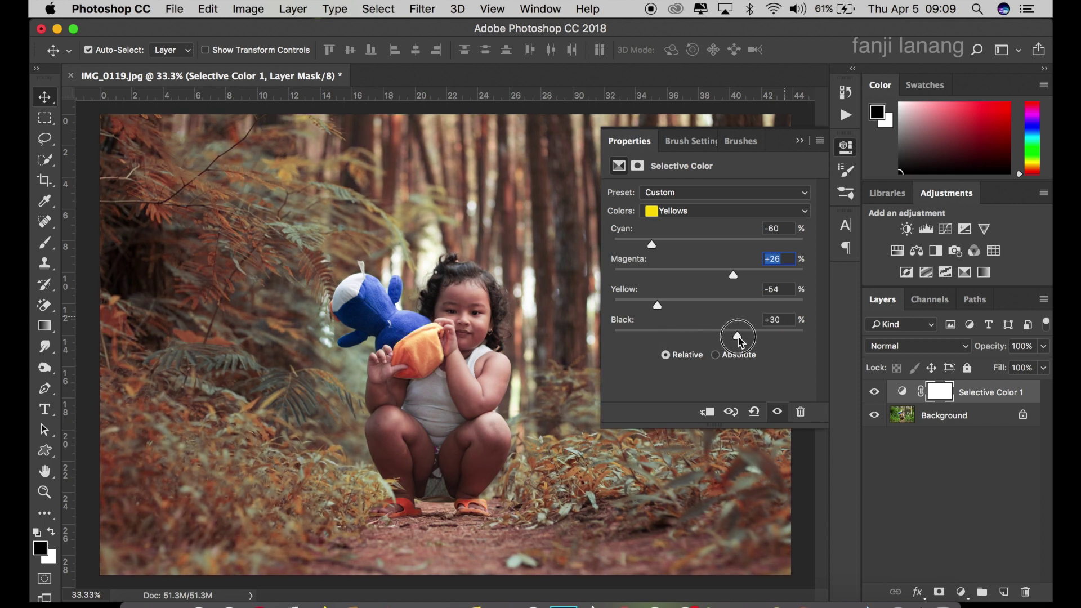
{"action": "left_click", "coordinate": [695, 318]}
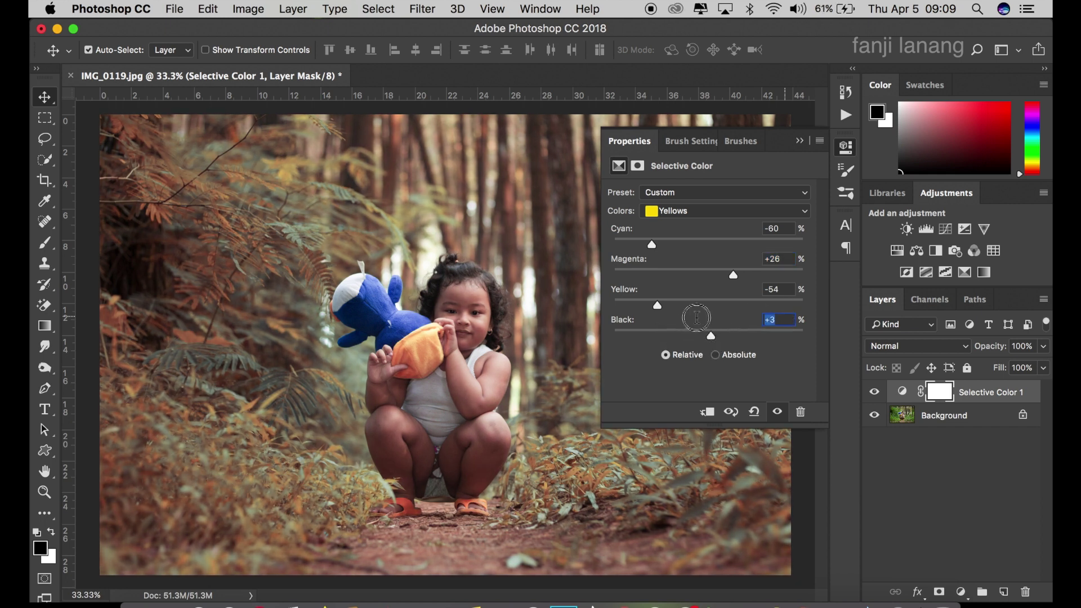
{"action": "type", "text": "0"}
{"action": "left_click", "coordinate": [685, 212]}
{"action": "left_click", "coordinate": [711, 281]}
{"action": "mouse_move", "coordinate": [709, 305]}
{"action": "left_mouse_down"}
{"action": "mouse_move", "coordinate": [697, 305]}
{"action": "mouse_move", "coordinate": [705, 311]}
{"action": "left_mouse_up"}
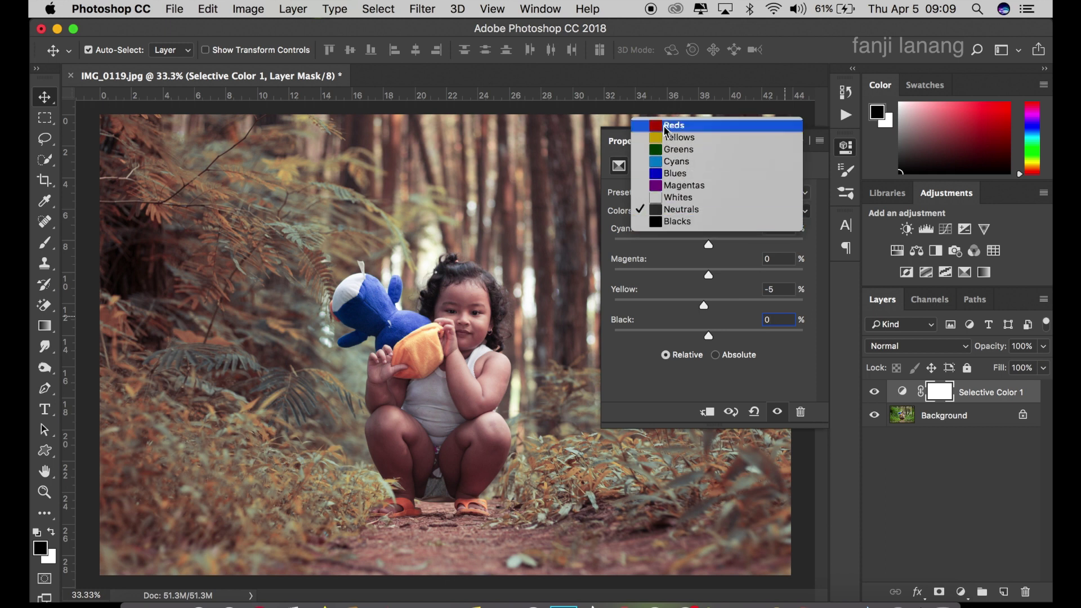
Step: Set the Reds' Black to -75 and close the Selective Color properties
{"action": "left_click", "coordinate": [684, 125]}
{"action": "mouse_move", "coordinate": [664, 338]}
{"action": "left_mouse_down"}
{"action": "mouse_move", "coordinate": [609, 341]}
{"action": "mouse_move", "coordinate": [638, 346]}
{"action": "left_mouse_up"}
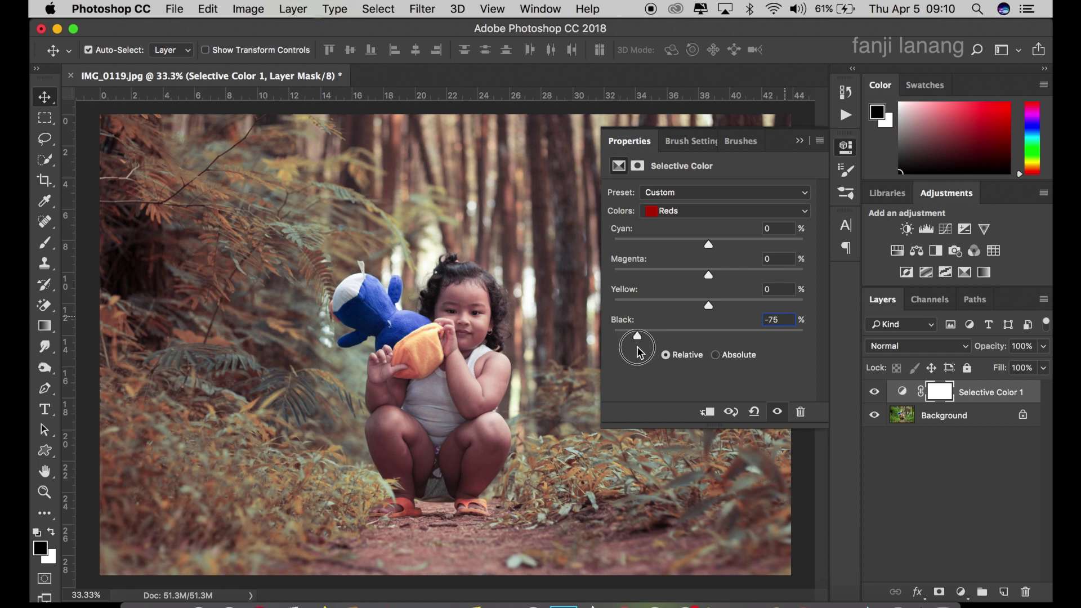
{"action": "left_click", "coordinate": [799, 141]}
{"action": "left_click", "coordinate": [962, 591]}
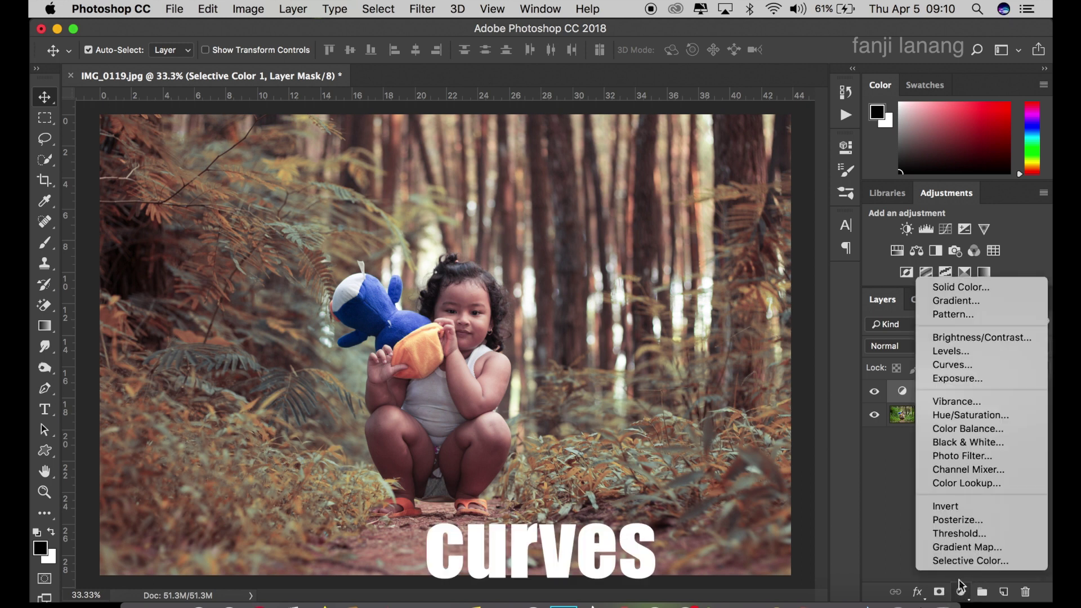
Step: Add a Curves adjustment layer with midpoints on the Green and Blue curves
{"action": "left_click", "coordinate": [958, 365]}
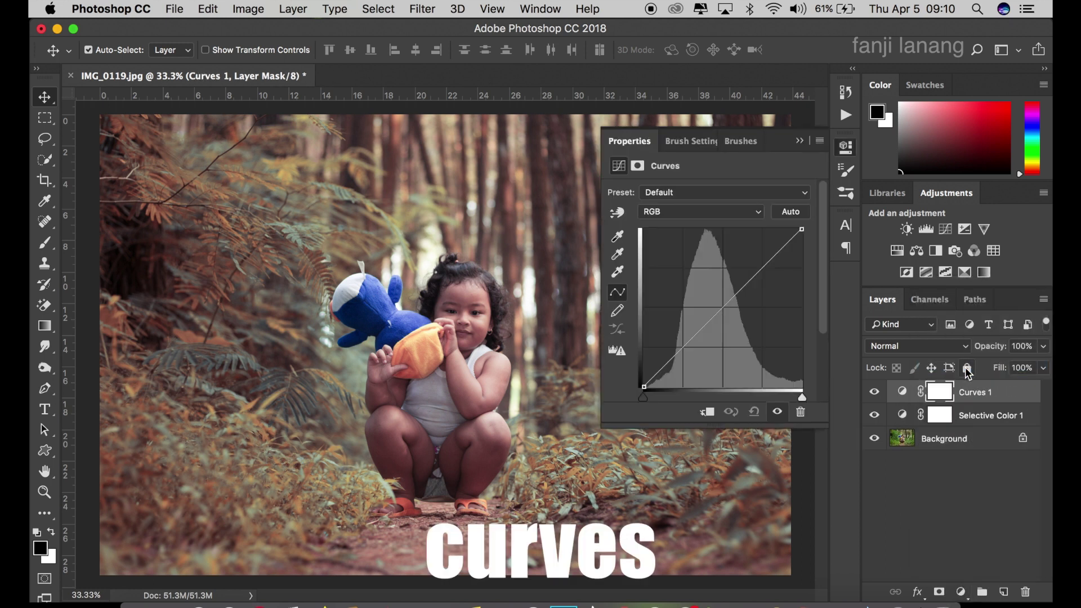
{"action": "left_click", "coordinate": [712, 214]}
{"action": "left_click", "coordinate": [701, 235]}
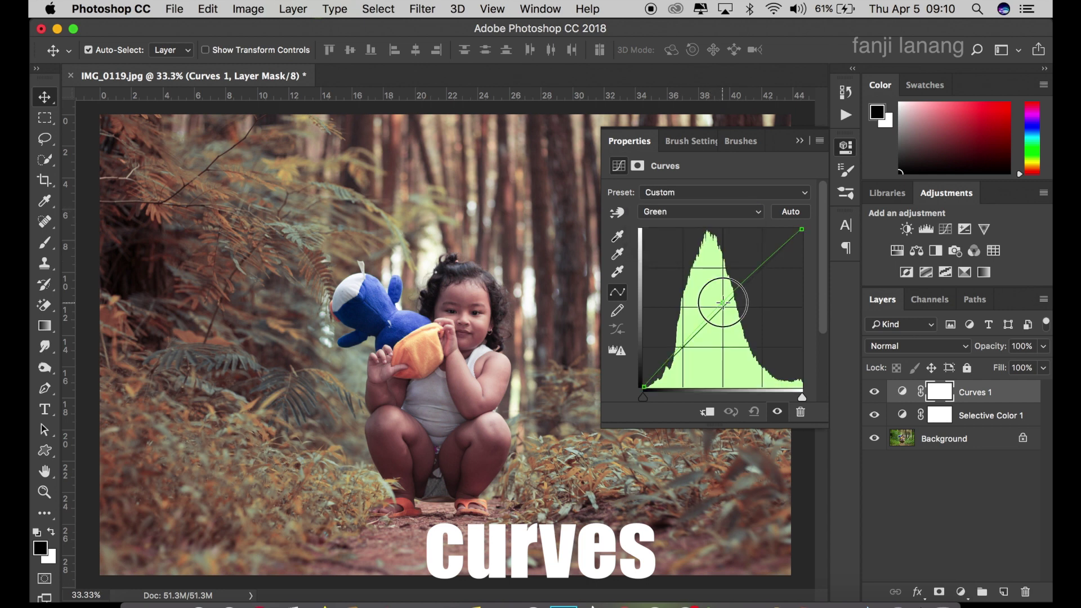
{"action": "left_click", "coordinate": [722, 303]}
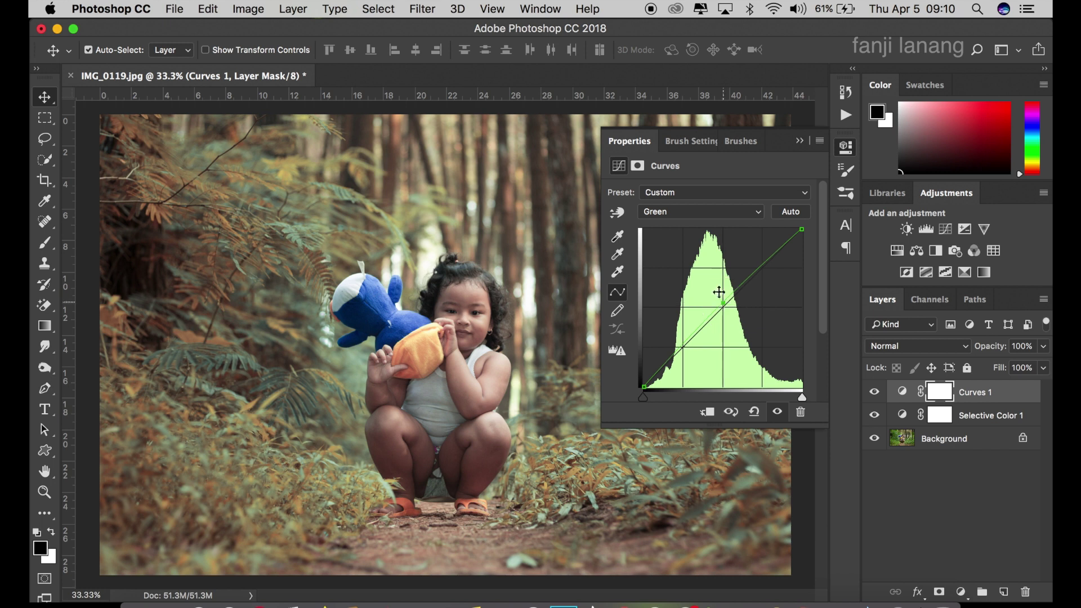
{"action": "left_click", "coordinate": [702, 217]}
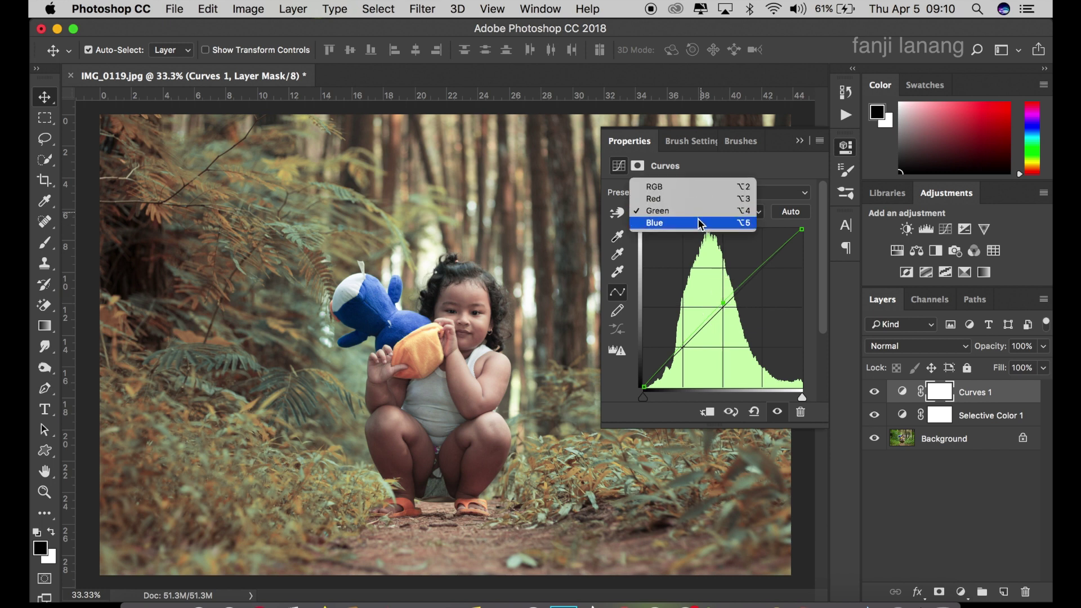
{"action": "left_click", "coordinate": [723, 302]}
{"action": "left_click_drag", "start_coordinate": [723, 304], "coordinate": [724, 305]}
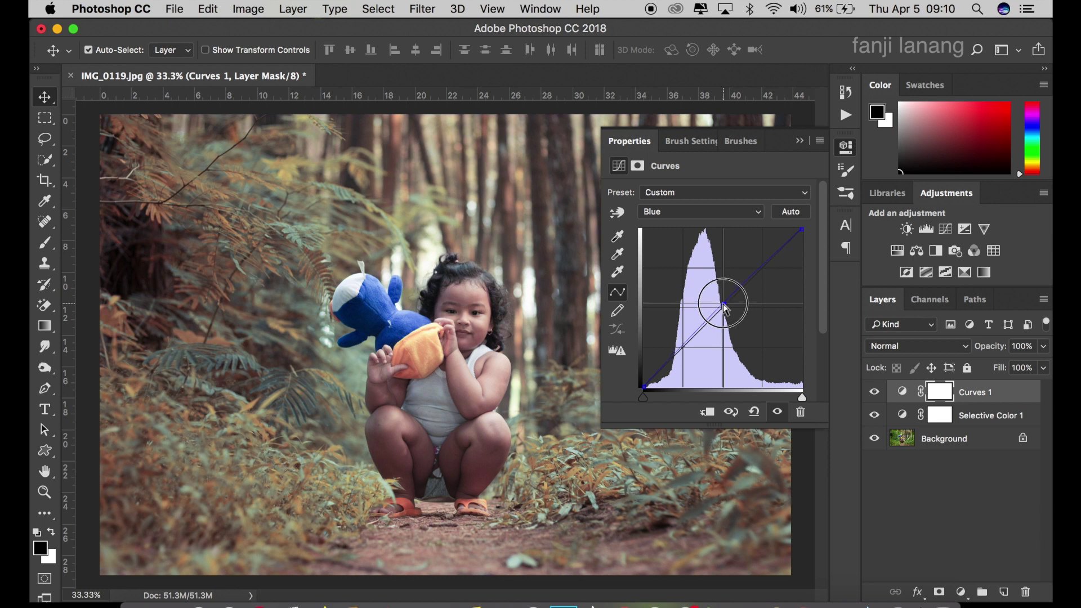
Step: Add a midpoint on the combined RGB curve and close the Curves properties
{"action": "left_click", "coordinate": [696, 213]}
{"action": "left_click", "coordinate": [694, 175]}
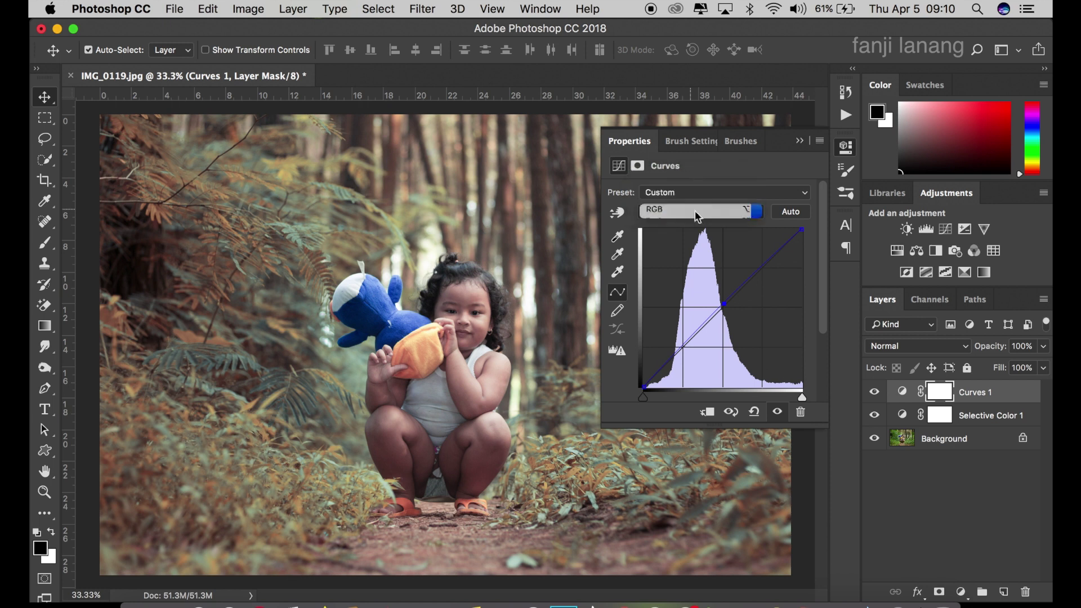
{"action": "left_click", "coordinate": [722, 304]}
{"action": "left_click_drag", "start_coordinate": [722, 305], "coordinate": [722, 305]}
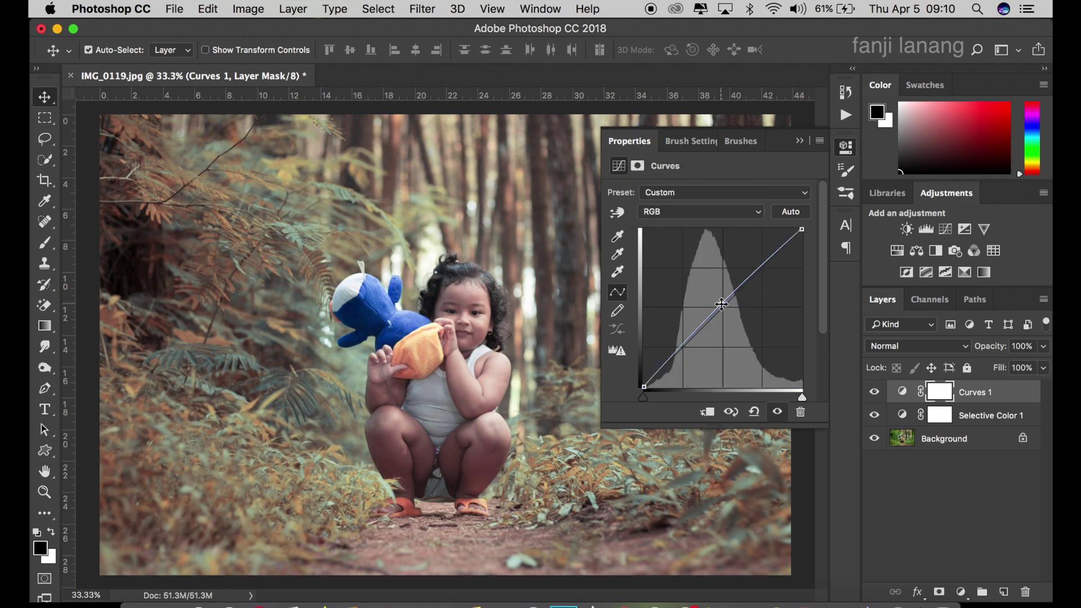
{"action": "left_click", "coordinate": [800, 141]}
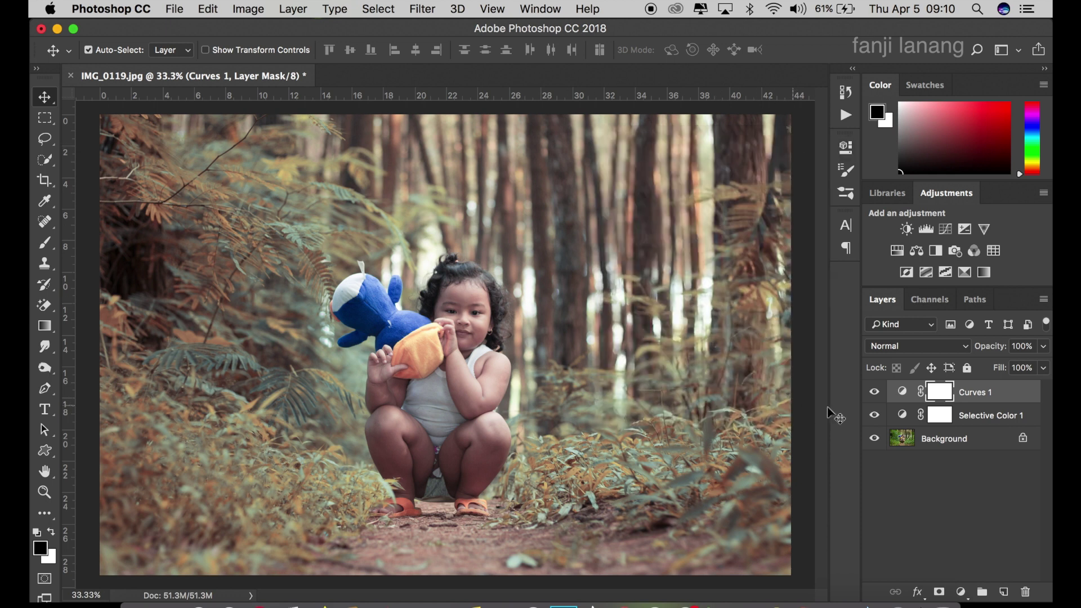
Step: Reopen Selective Color 1 and set its Yellows to Cyan -100, Magenta +26, Yellow -66
{"action": "left_click", "coordinate": [946, 417]}
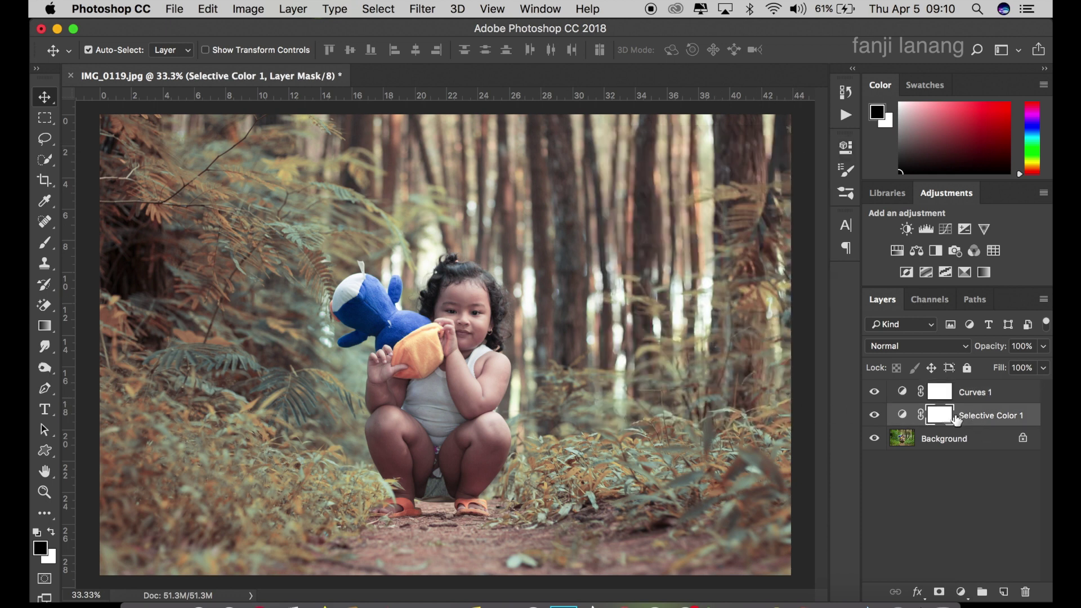
{"action": "double_click", "coordinate": [902, 415]}
{"action": "left_click", "coordinate": [722, 210]}
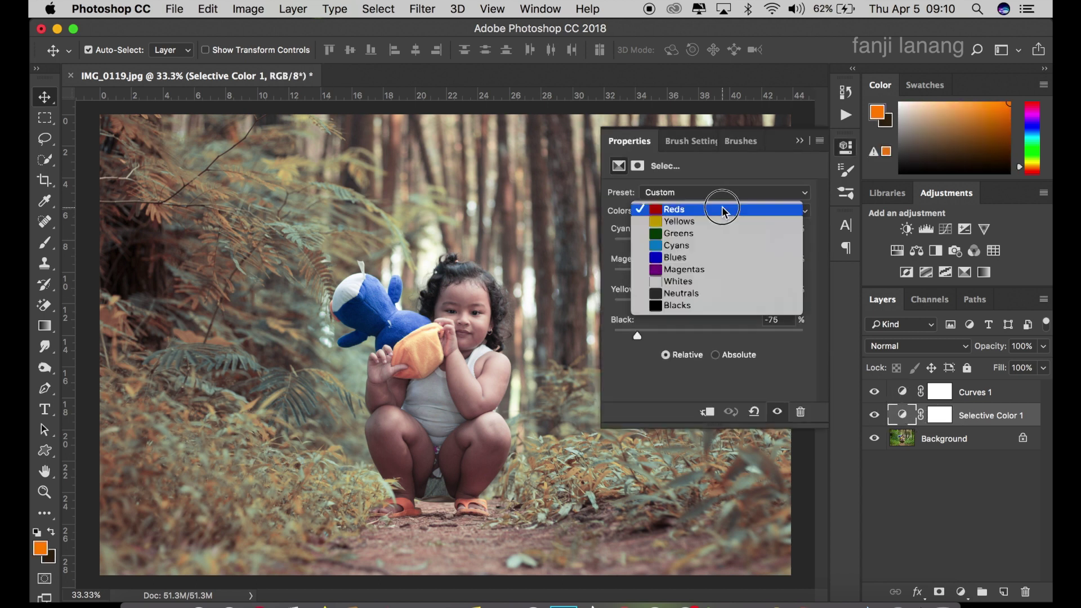
{"action": "left_click", "coordinate": [717, 221]}
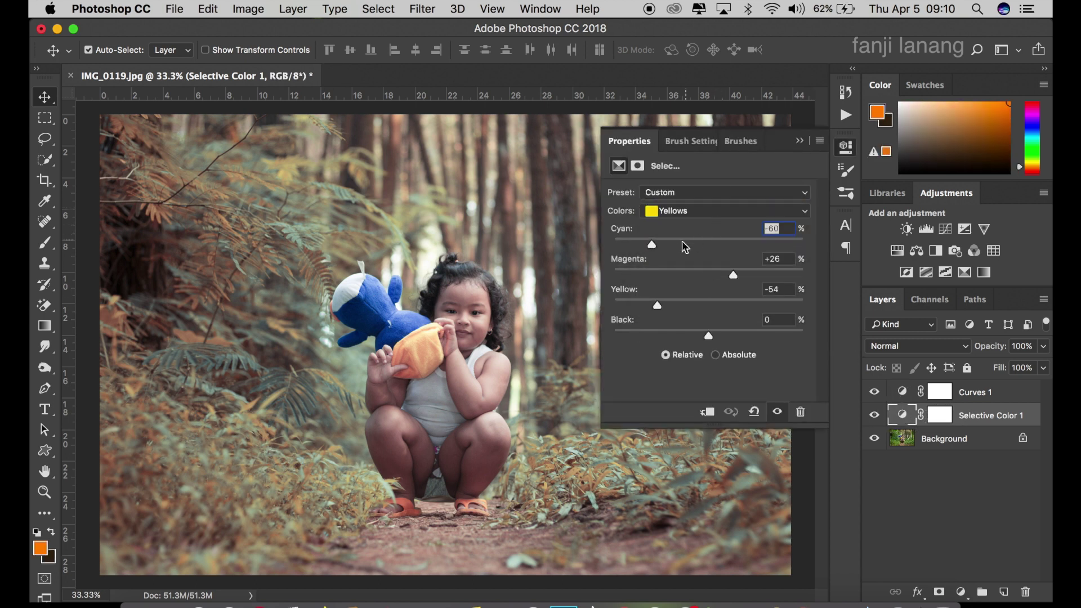
{"action": "left_click_drag", "start_coordinate": [652, 248], "coordinate": [612, 248]}
{"action": "mouse_move", "coordinate": [653, 305]}
{"action": "left_mouse_down"}
{"action": "mouse_move", "coordinate": [616, 306]}
{"action": "mouse_move", "coordinate": [645, 313]}
{"action": "left_mouse_up"}
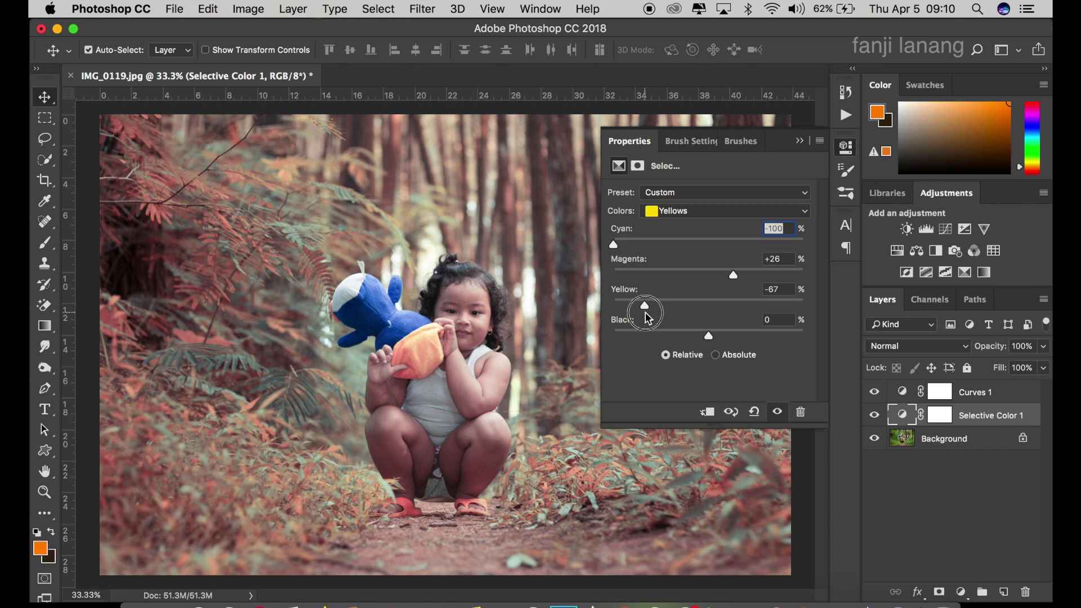
{"action": "mouse_move", "coordinate": [728, 280]}
{"action": "left_mouse_down"}
{"action": "mouse_move", "coordinate": [748, 274]}
{"action": "mouse_move", "coordinate": [733, 278]}
{"action": "left_mouse_up"}
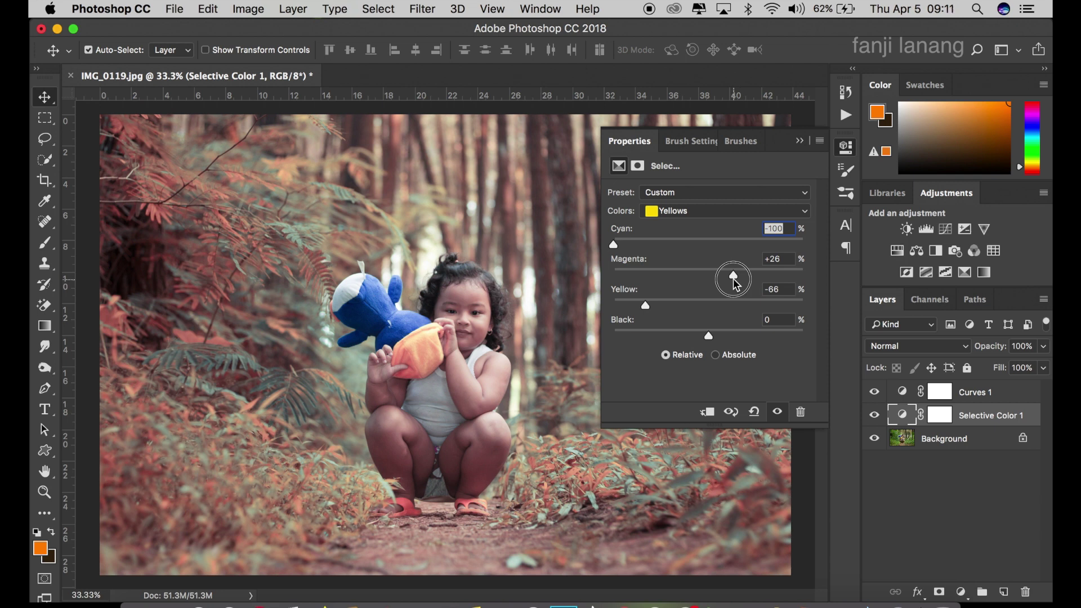
{"action": "left_click", "coordinate": [799, 142]}
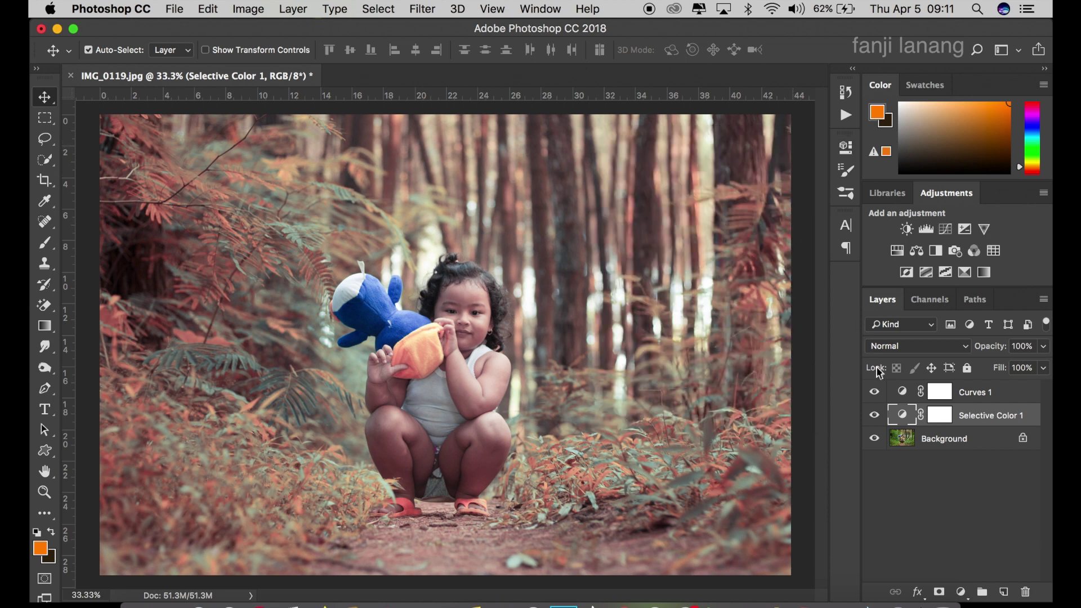
Step: Hide and reshow Curves 1 and Selective Color 1 to compare, then select Curves 1
{"action": "left_click", "coordinate": [874, 392]}
{"action": "left_click", "coordinate": [874, 416]}
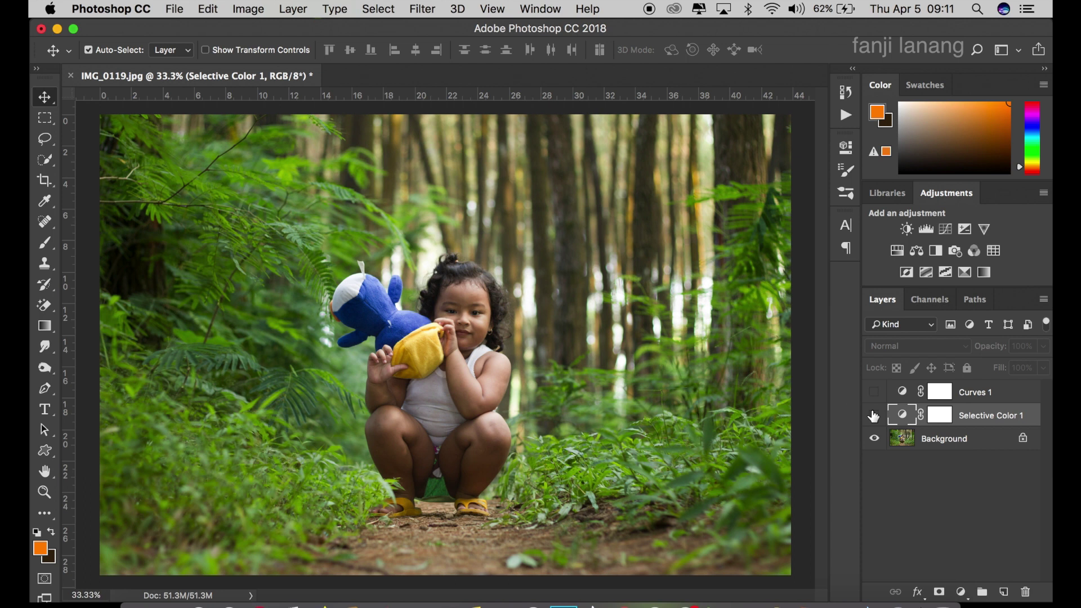
{"action": "left_click", "coordinate": [874, 416]}
{"action": "left_click", "coordinate": [873, 392]}
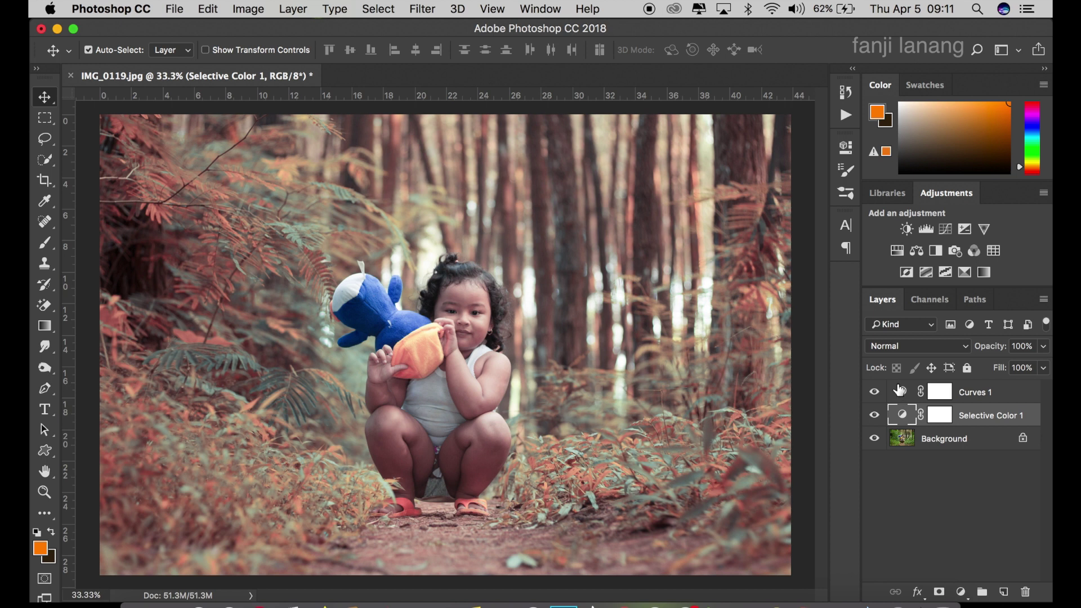
{"action": "left_click", "coordinate": [990, 394]}
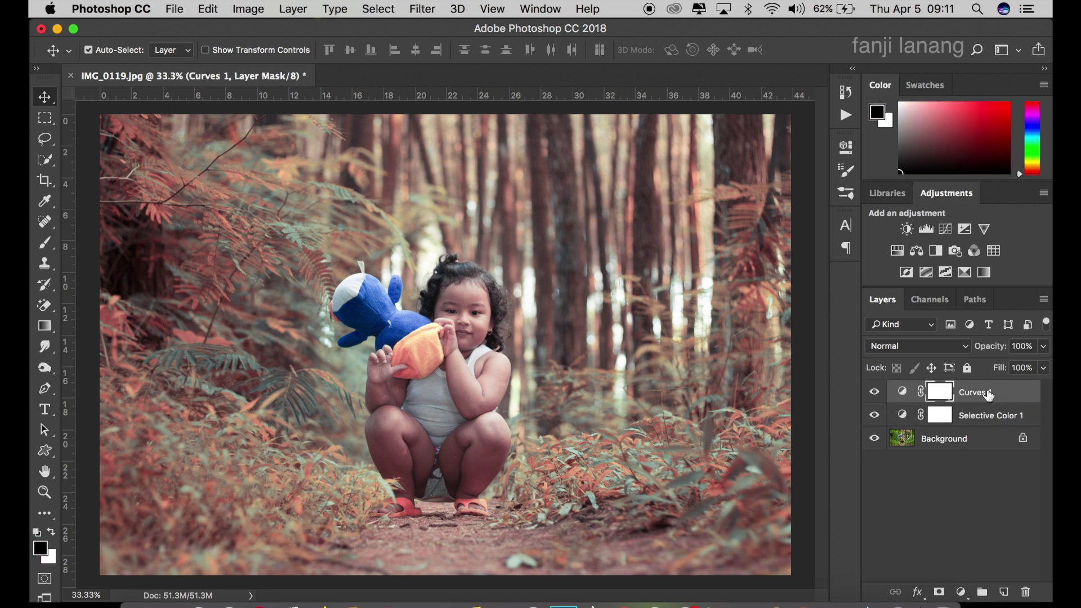
Step: Add Layer 1 above Curves 1 and ready the Gradient tool with a yellow-orange foreground
{"action": "left_click", "coordinate": [1004, 592]}
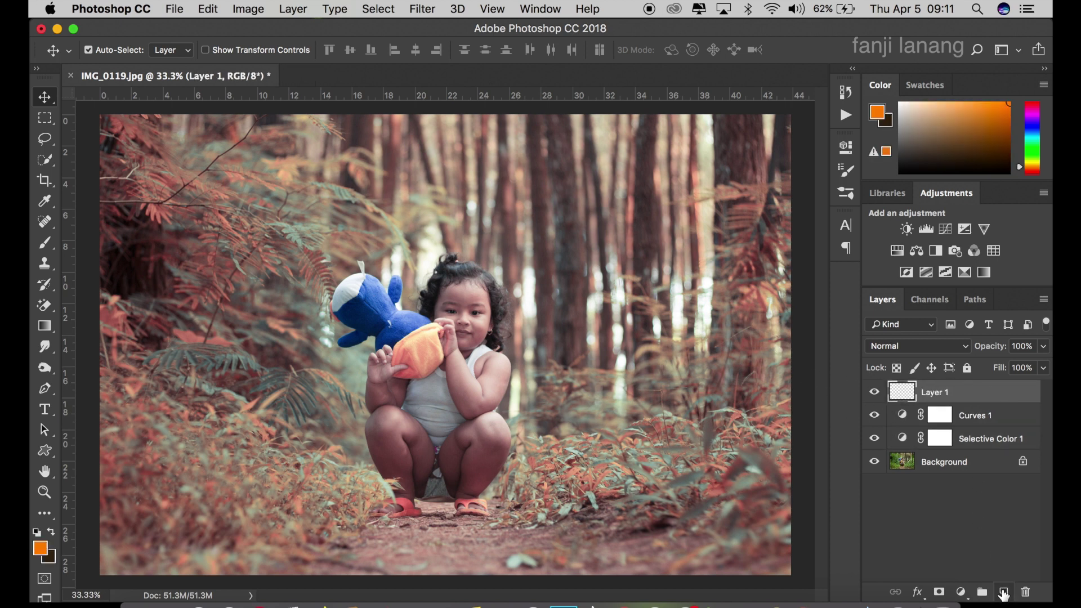
{"action": "left_click", "coordinate": [44, 326]}
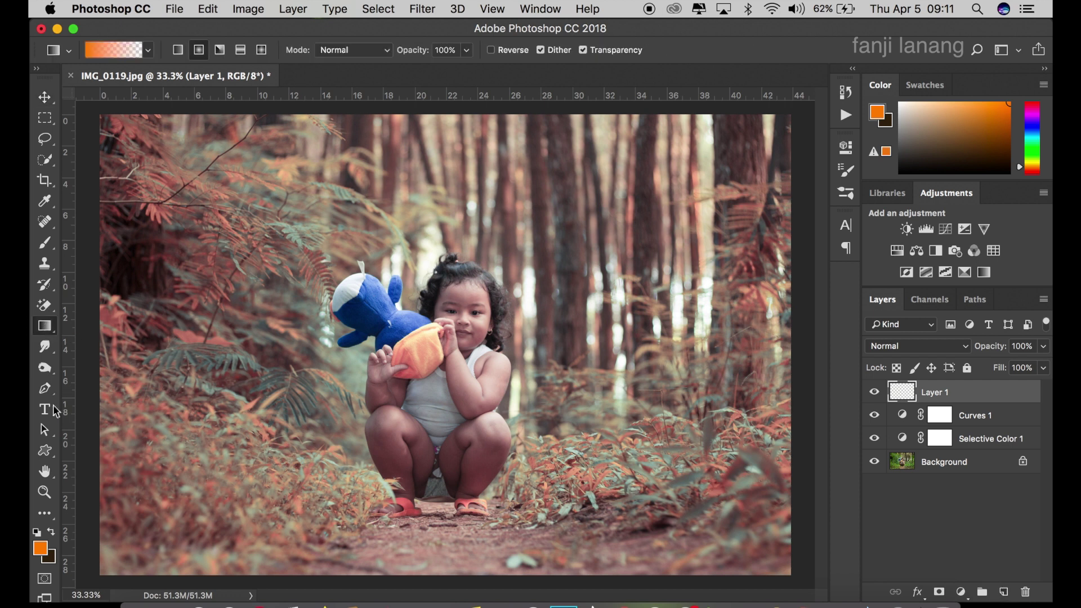
{"action": "left_click", "coordinate": [42, 549]}
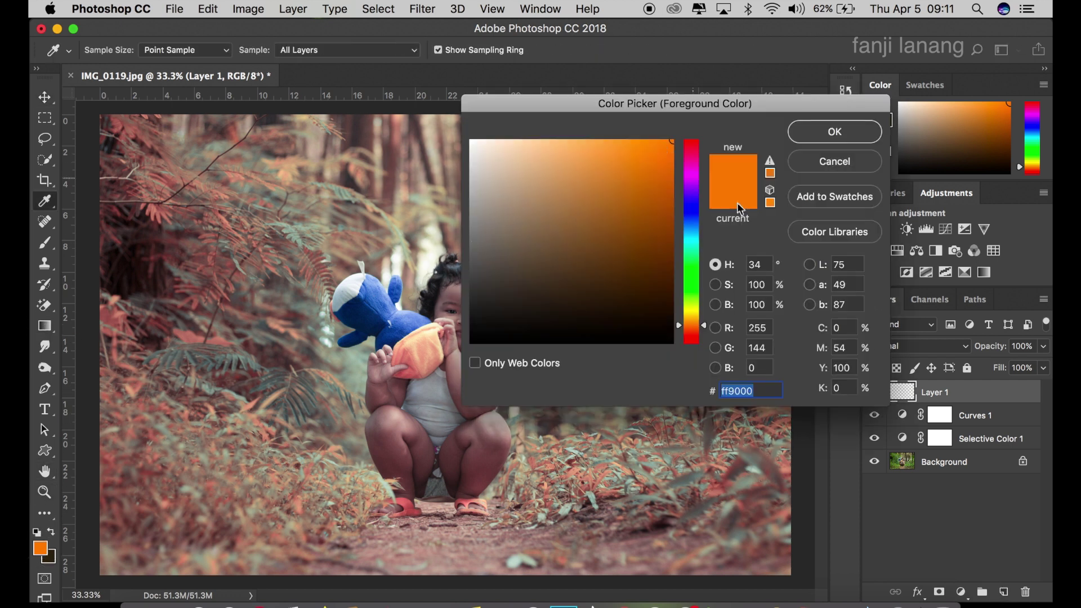
{"action": "left_click", "coordinate": [693, 330]}
{"action": "left_click_drag", "start_coordinate": [694, 330], "coordinate": [697, 327]}
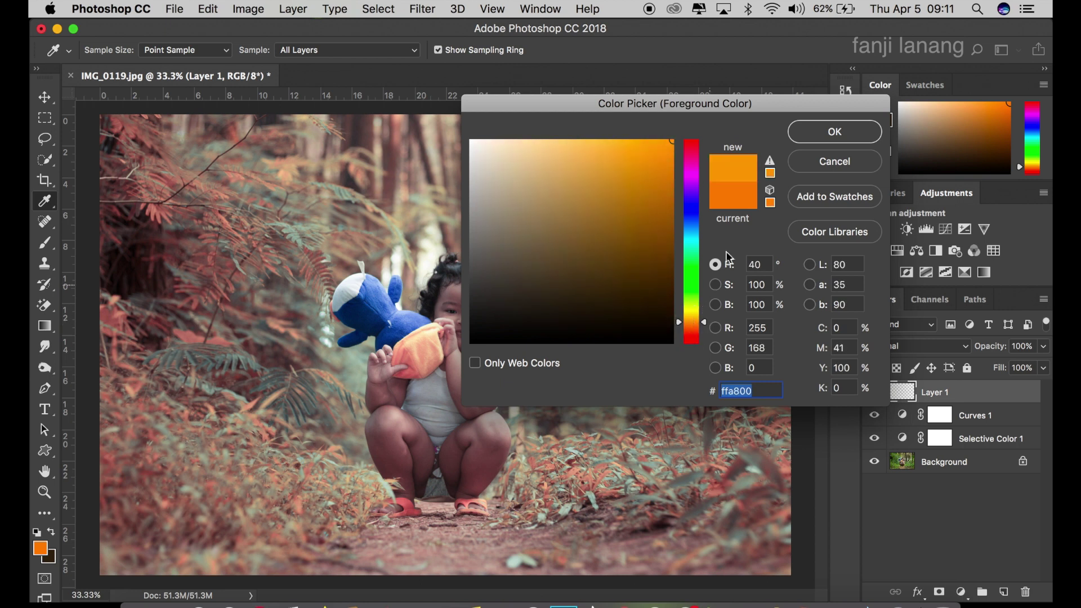
{"action": "left_click", "coordinate": [834, 131]}
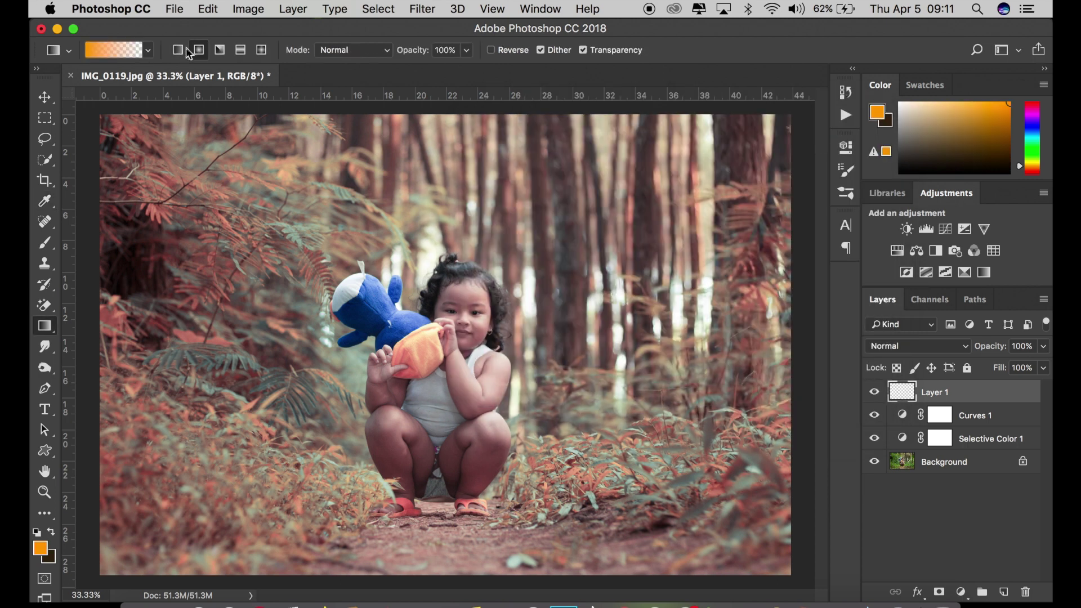
Step: Drag an orange-to-transparent gradient down from the photo's top edge
{"action": "left_click", "coordinate": [148, 50]}
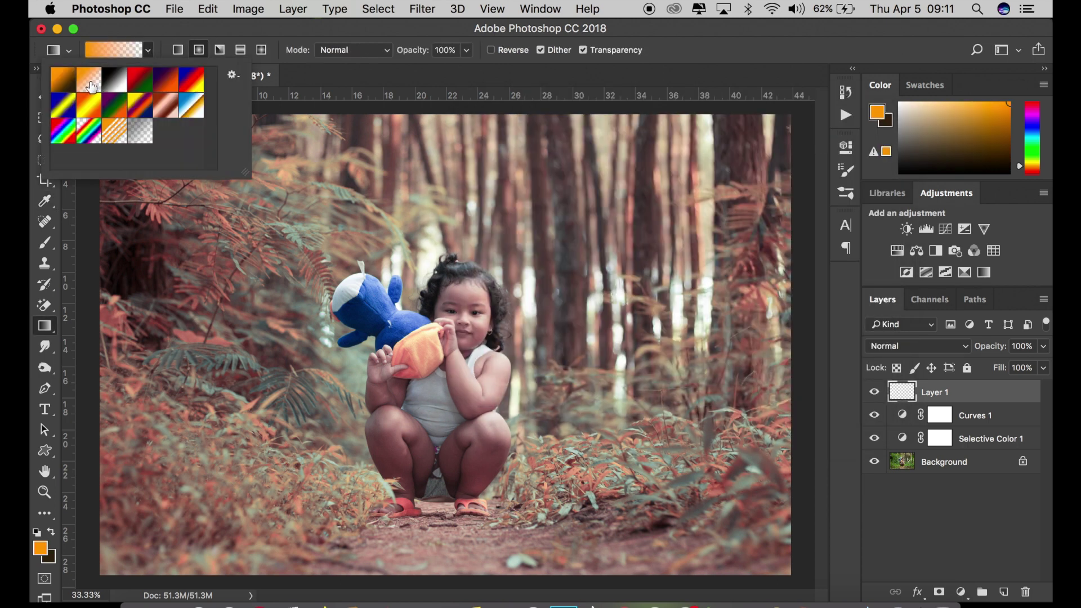
{"action": "left_click", "coordinate": [745, 51]}
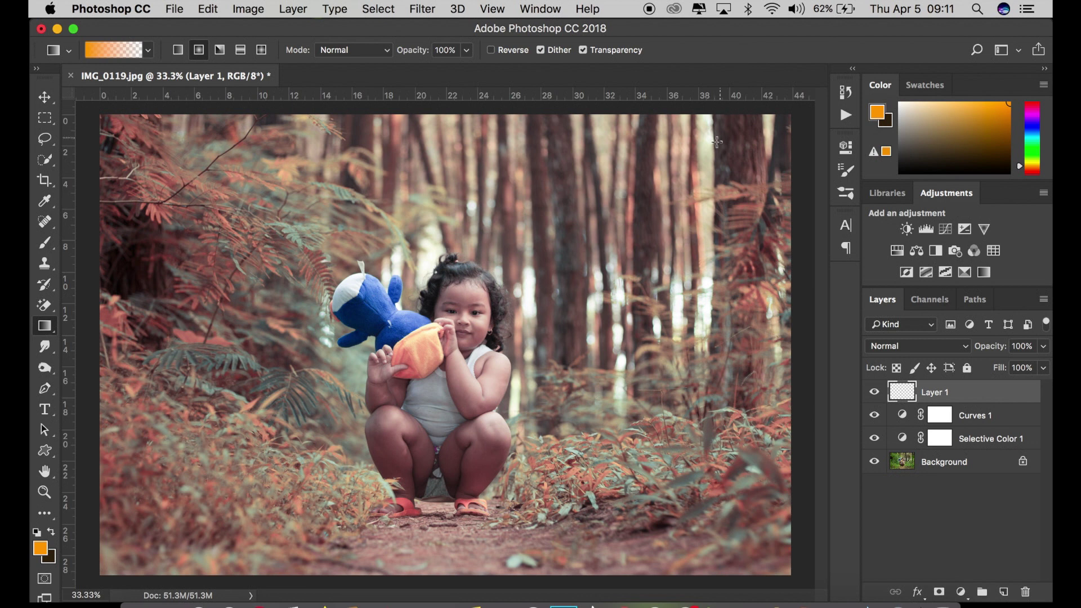
{"action": "left_click_drag", "start_coordinate": [710, 117], "coordinate": [577, 286]}
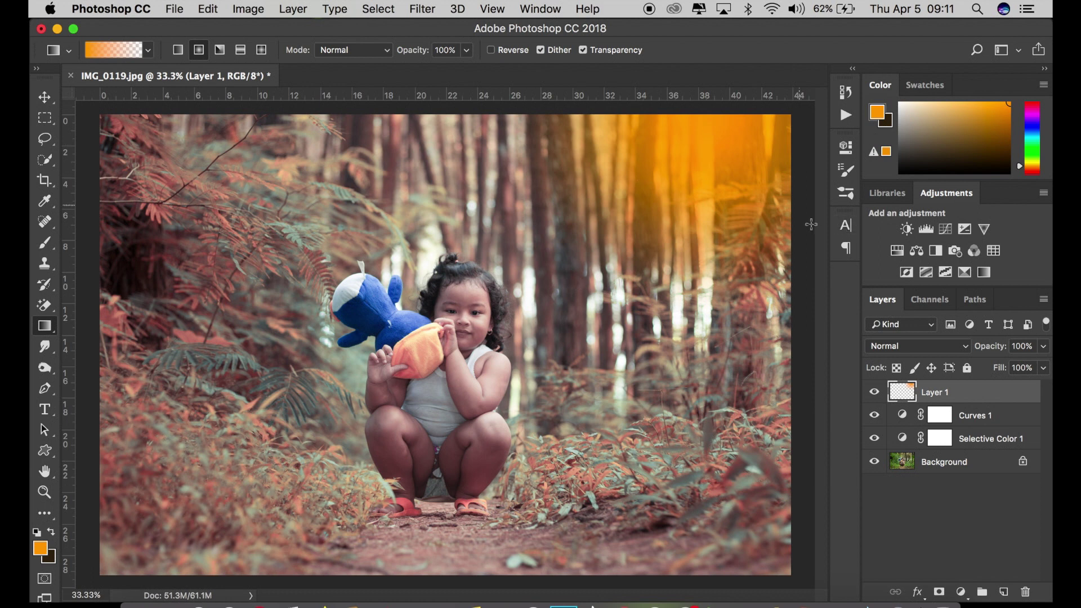
Step: Blend the orange glow on Layer 1 in Screen mode at 42% opacity
{"action": "left_click", "coordinate": [907, 352]}
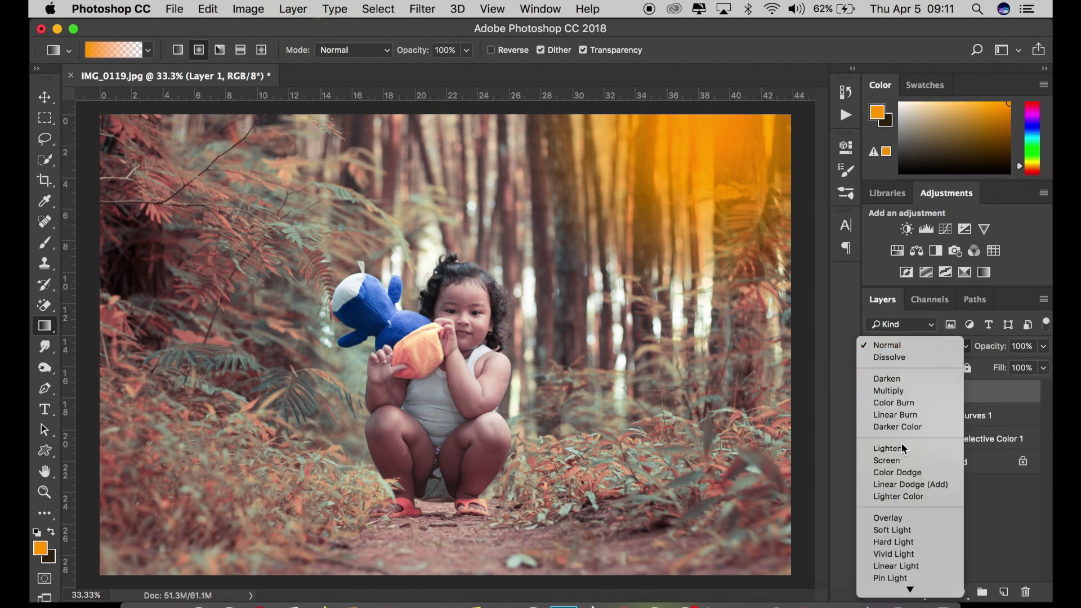
{"action": "left_click", "coordinate": [900, 463]}
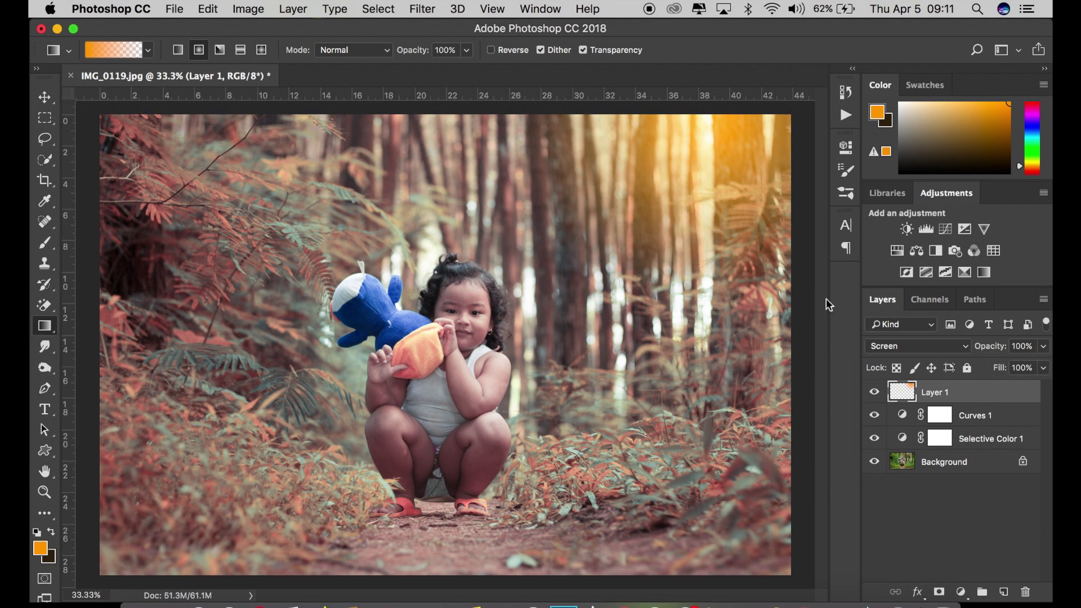
{"action": "left_click", "coordinate": [1042, 347]}
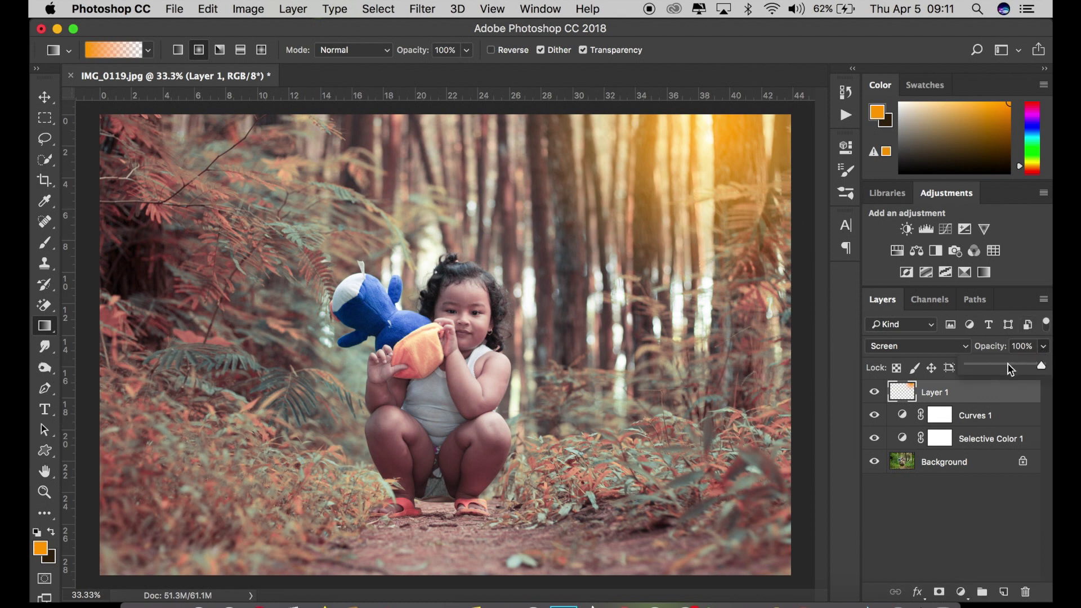
{"action": "left_click_drag", "start_coordinate": [1011, 370], "coordinate": [1002, 371]}
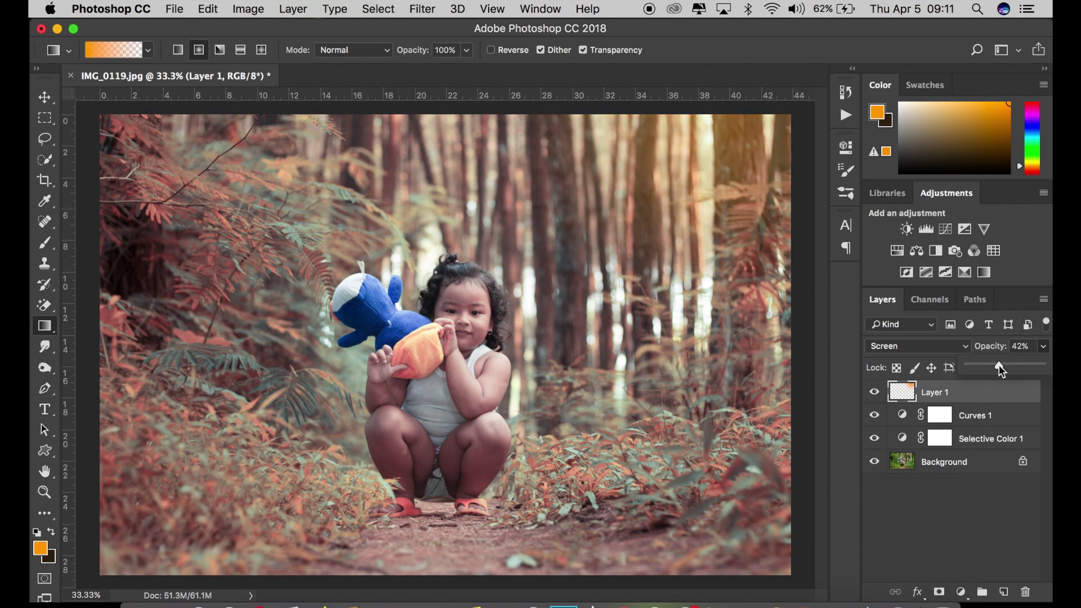
{"action": "left_click", "coordinate": [45, 99]}
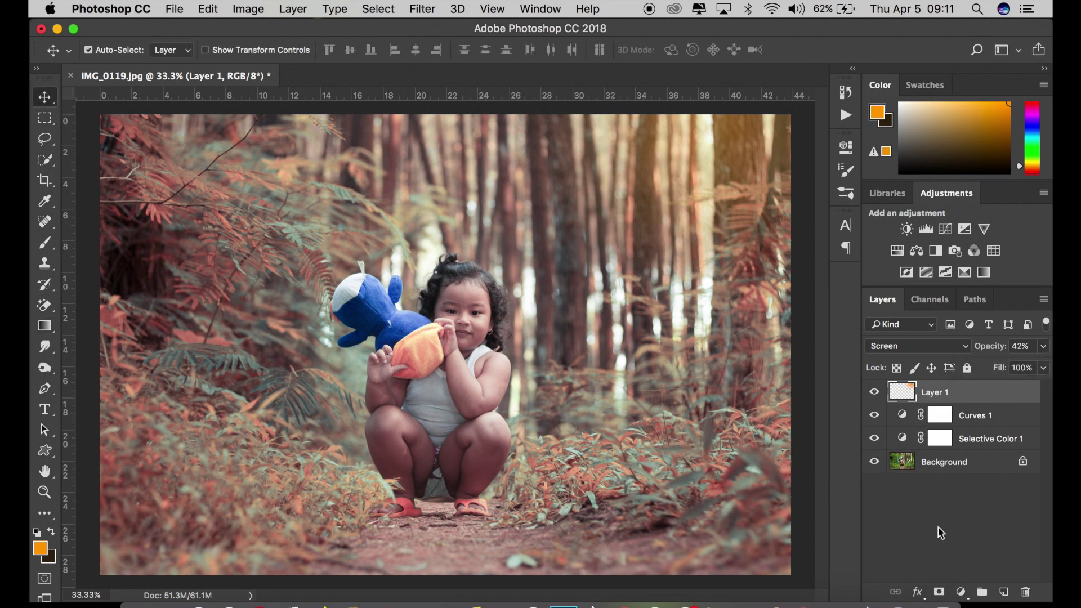
{"action": "left_click", "coordinate": [962, 591]}
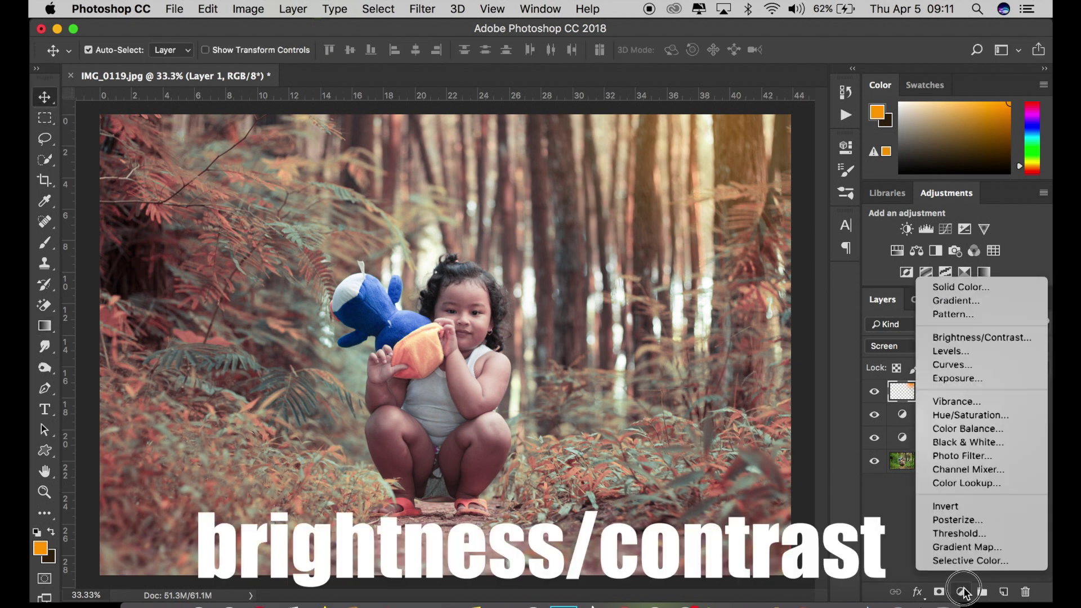
Step: Add a Brightness/Contrast adjustment with Contrast 10 and Brightness 5, then an empty Layer 2
{"action": "left_click", "coordinate": [962, 341]}
{"action": "left_click", "coordinate": [795, 248]}
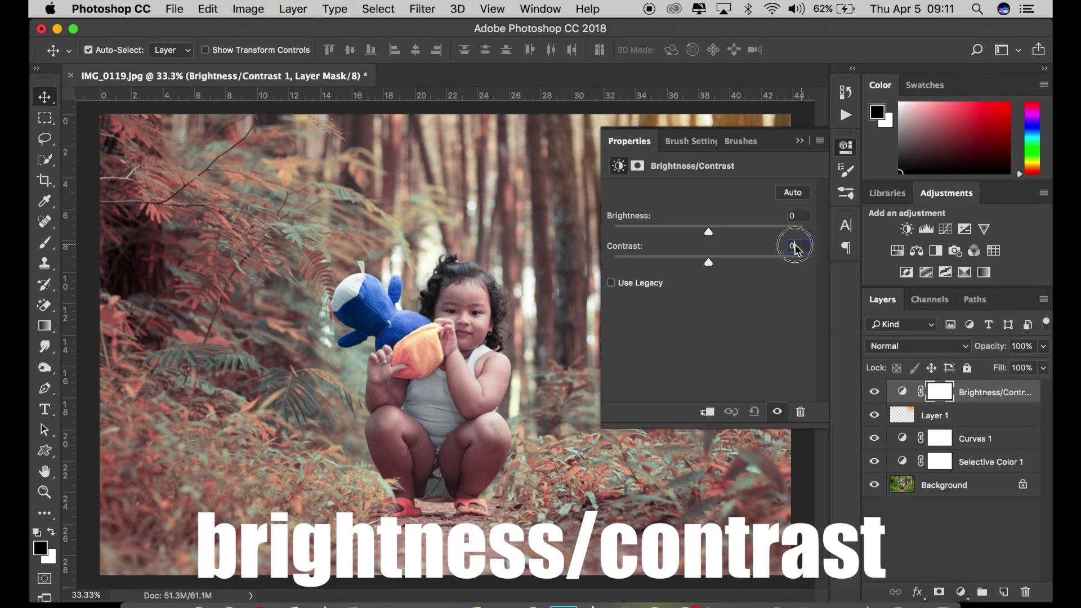
{"action": "type", "text": "10"}
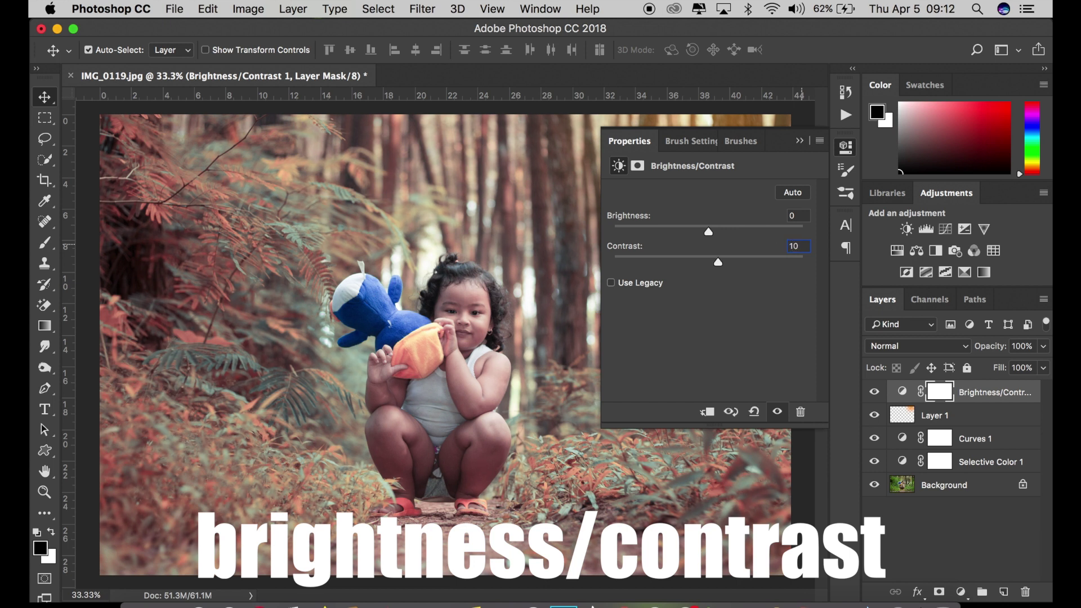
{"action": "left_click", "coordinate": [796, 216]}
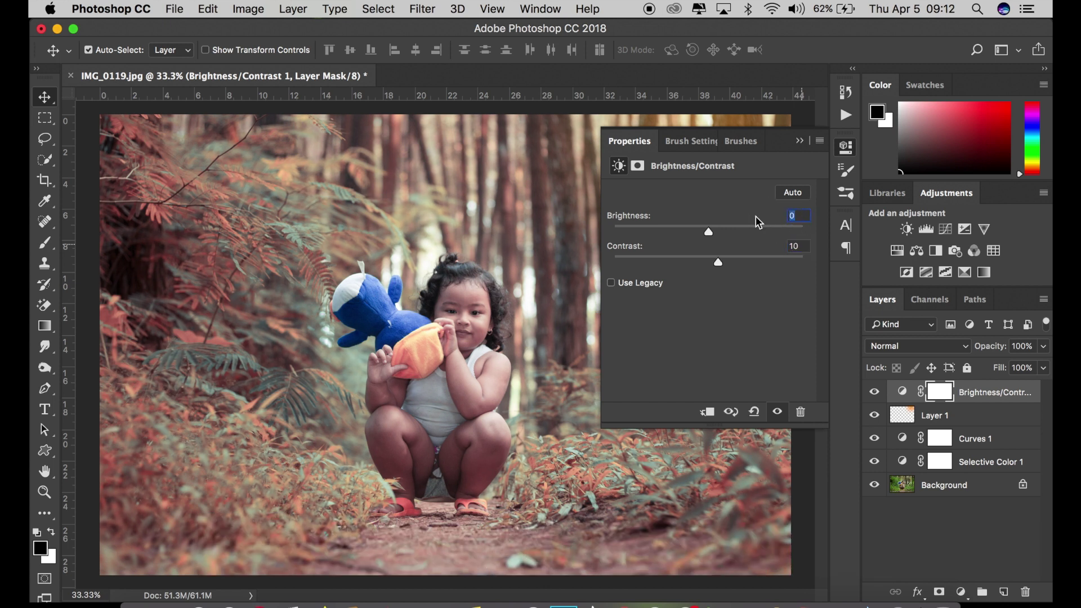
{"action": "type", "text": "5"}
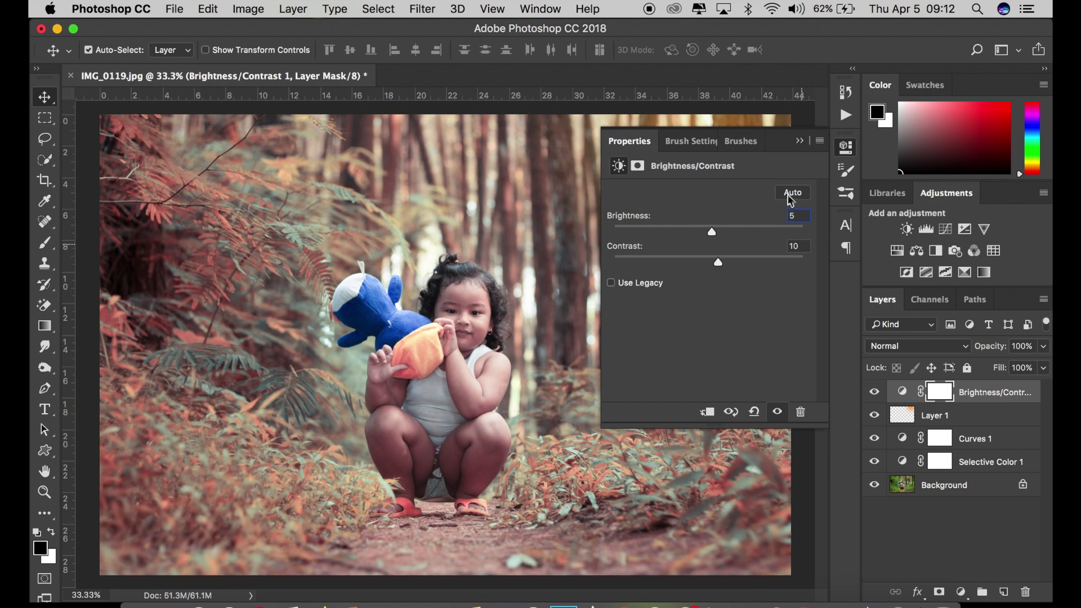
{"action": "left_click", "coordinate": [800, 141]}
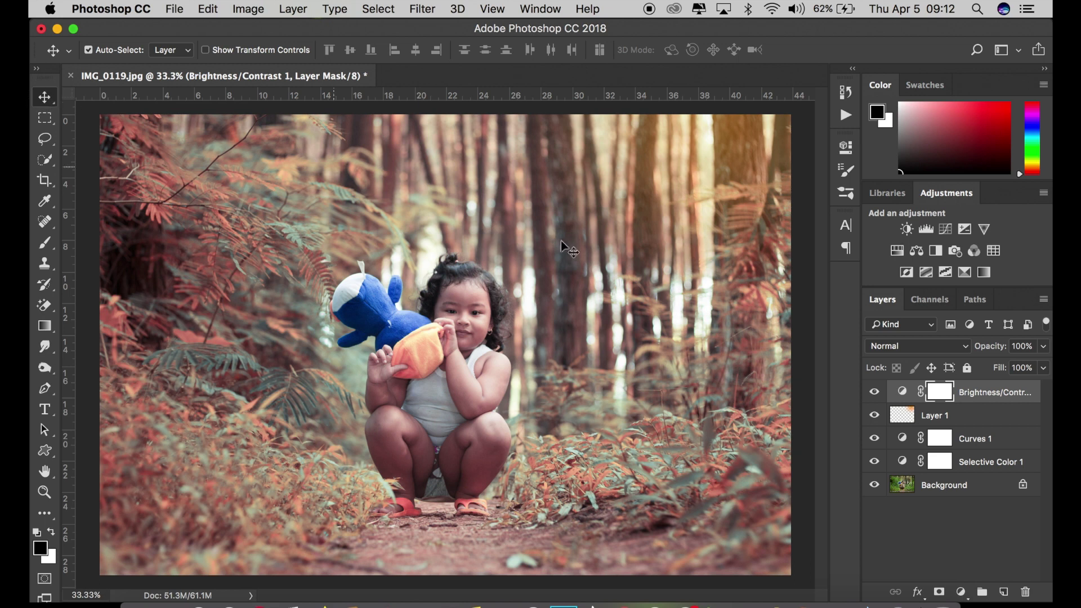
{"action": "left_click", "coordinate": [1004, 592]}
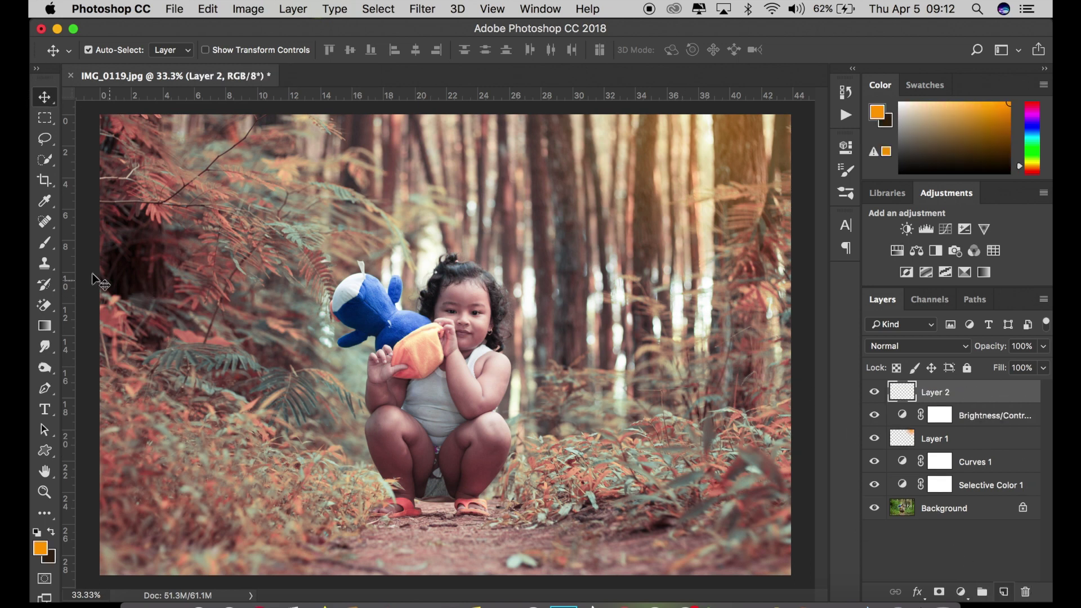
Step: Set the Brush tool to the signature watermark preset at 400 pixels
{"action": "left_click", "coordinate": [45, 243]}
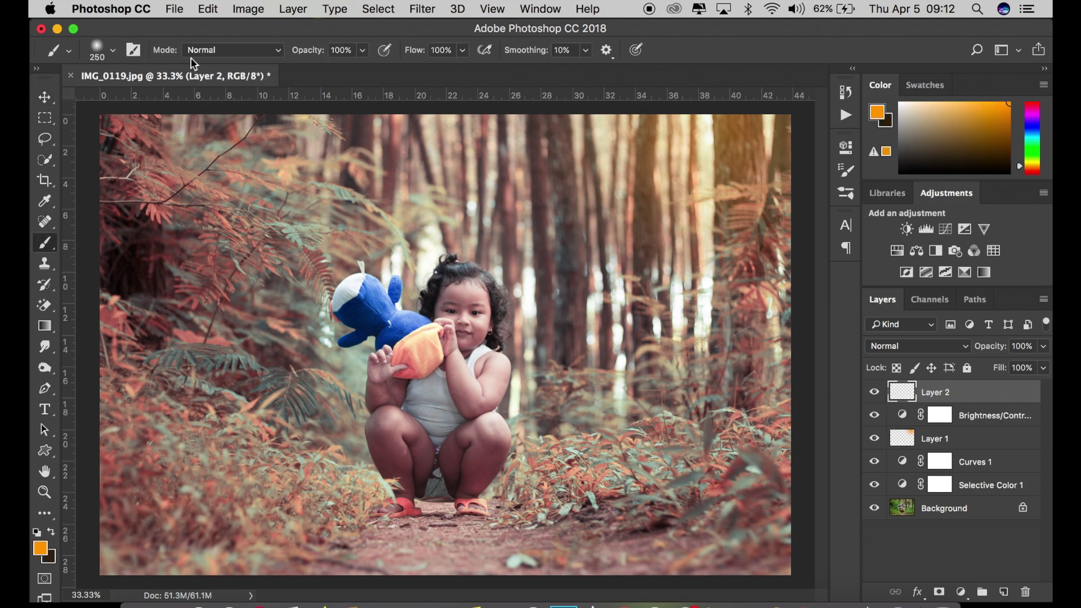
{"action": "left_click", "coordinate": [112, 51]}
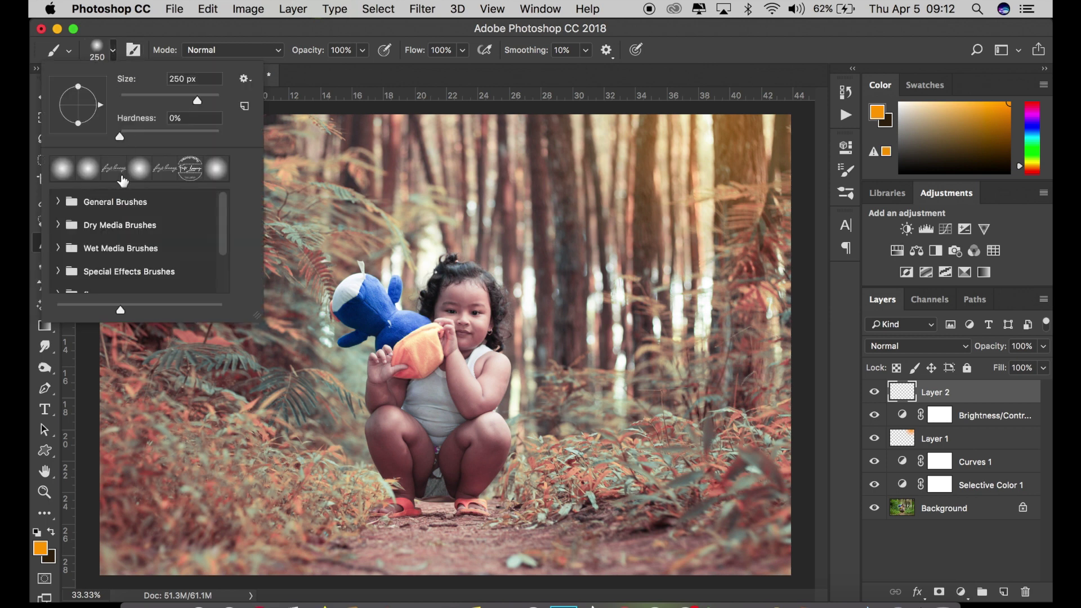
{"action": "left_click", "coordinate": [176, 172]}
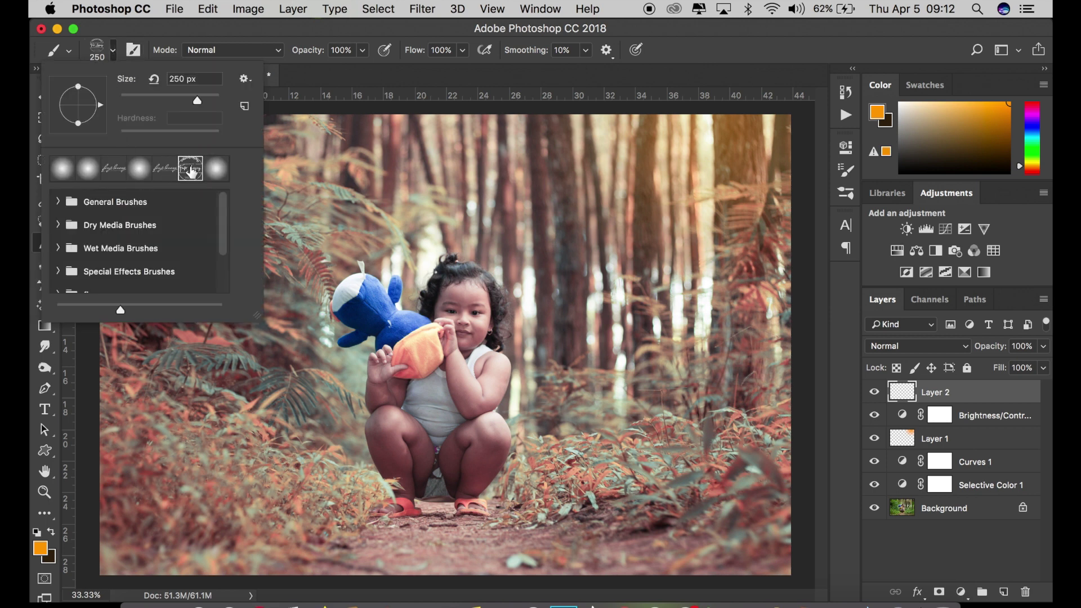
{"action": "left_click", "coordinate": [760, 51]}
{"action": "left_click", "coordinate": [44, 96]}
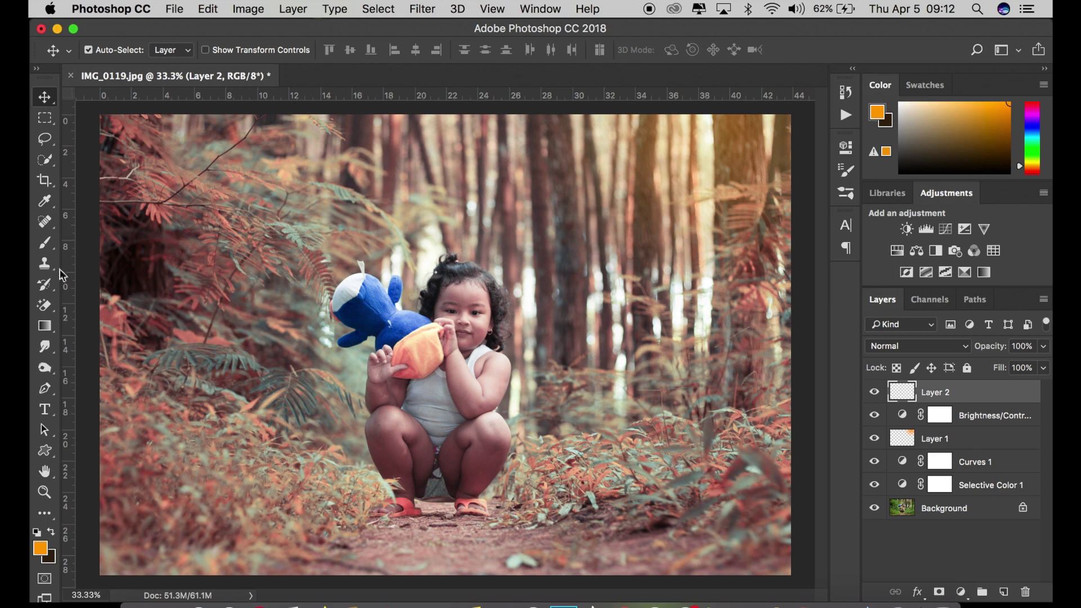
{"action": "left_click", "coordinate": [45, 243]}
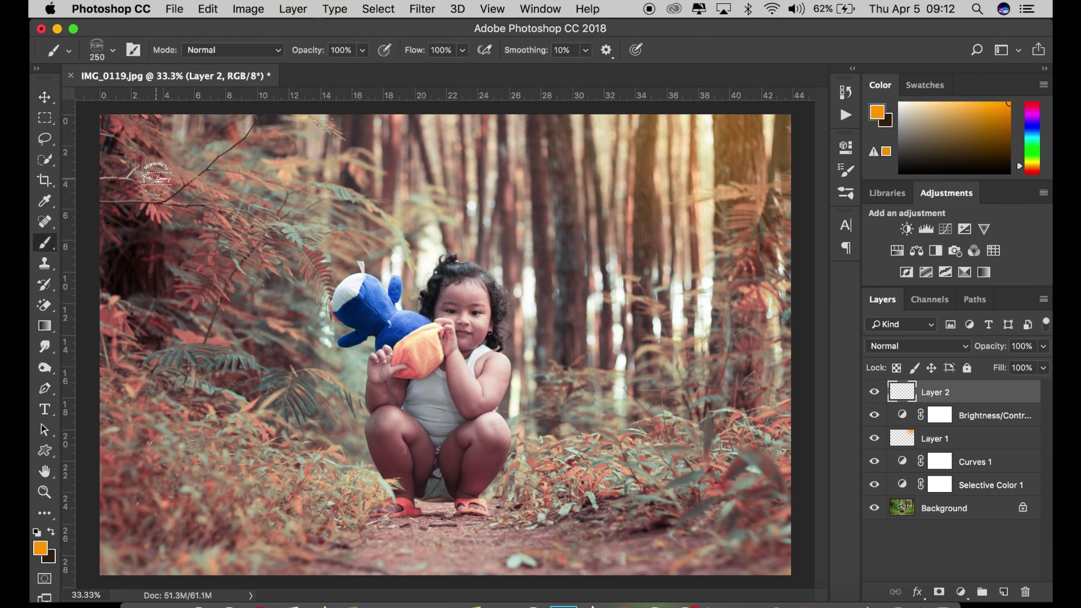
{"action": "key", "text": "bracketright"}
{"action": "key", "text": "bracketright"}
Step: Replace an orange signature stamp with a white one near the top-left corner
{"action": "left_click", "coordinate": [145, 150]}
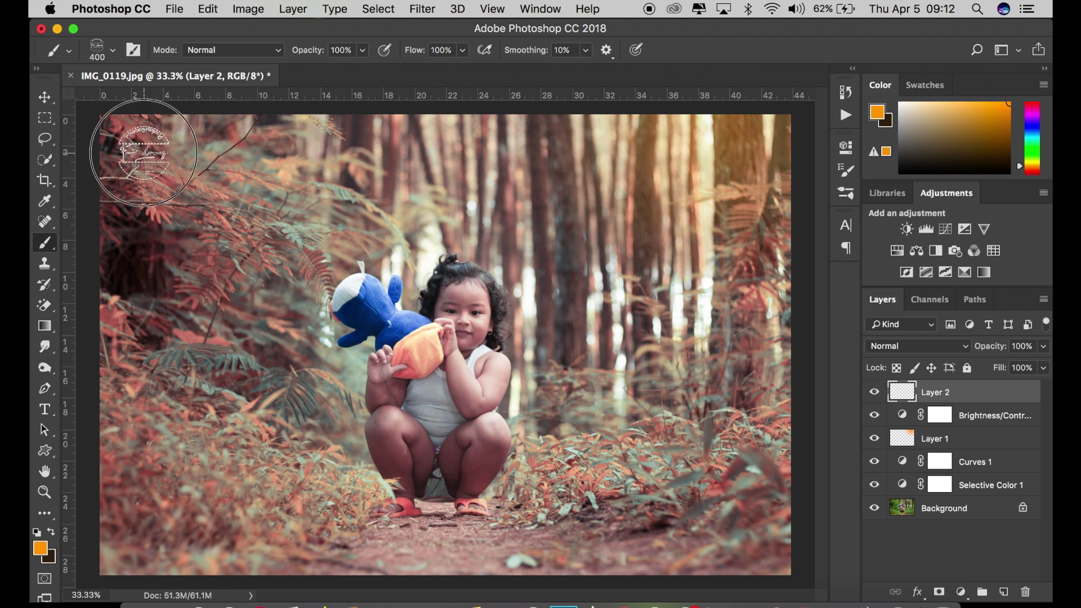
{"action": "key", "text": "ctrl+z"}
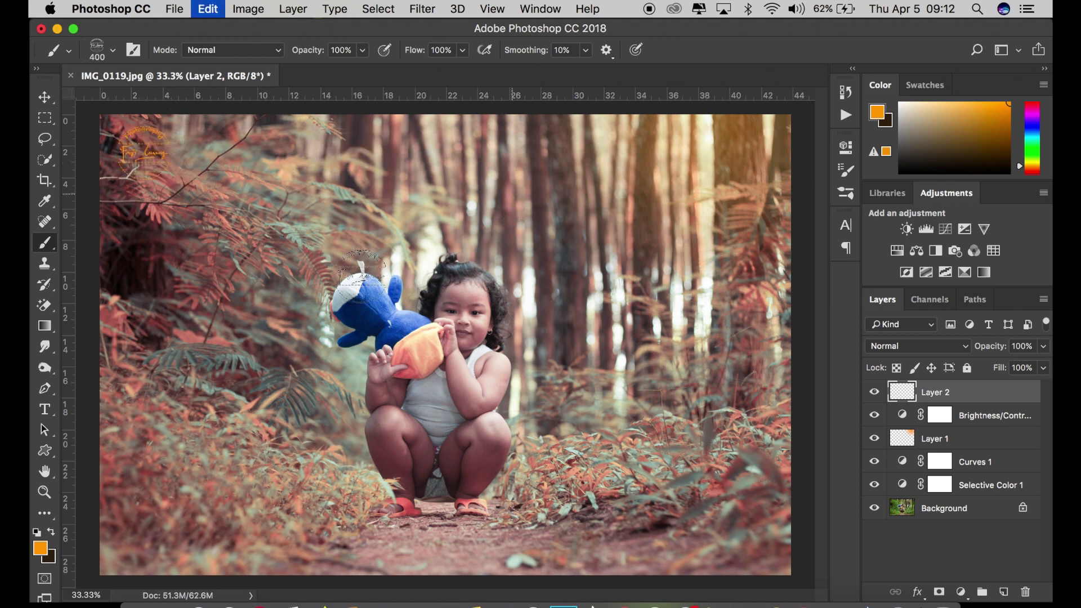
{"action": "left_click", "coordinate": [37, 532]}
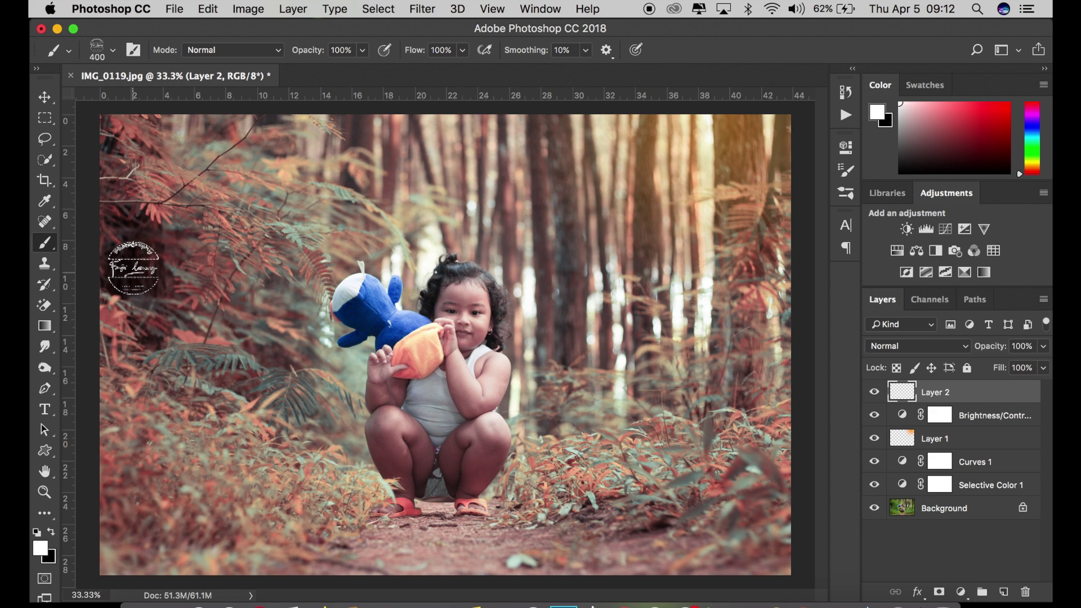
{"action": "left_click", "coordinate": [155, 160]}
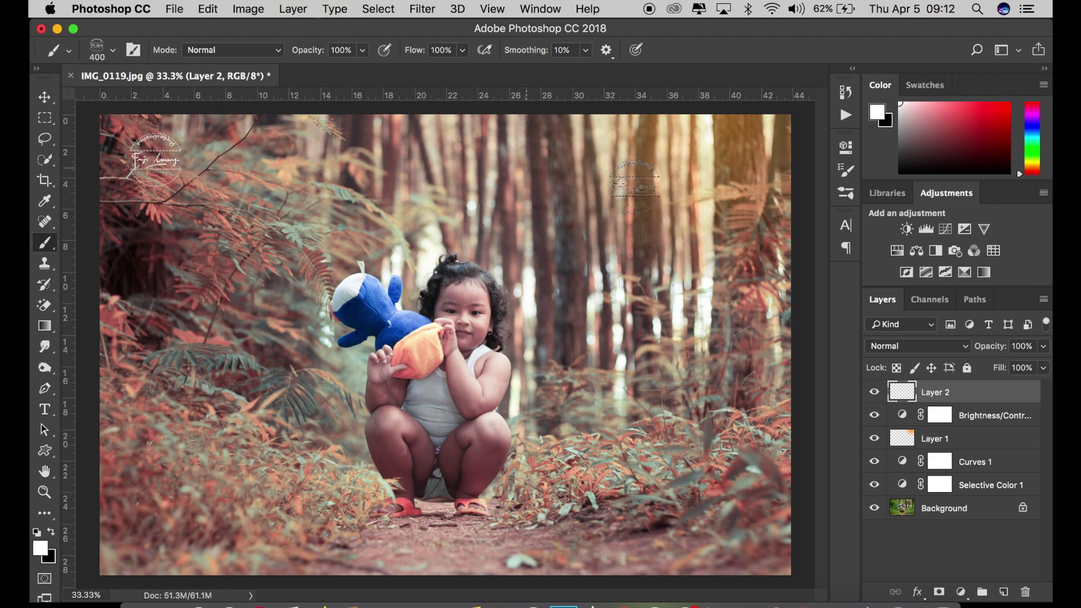